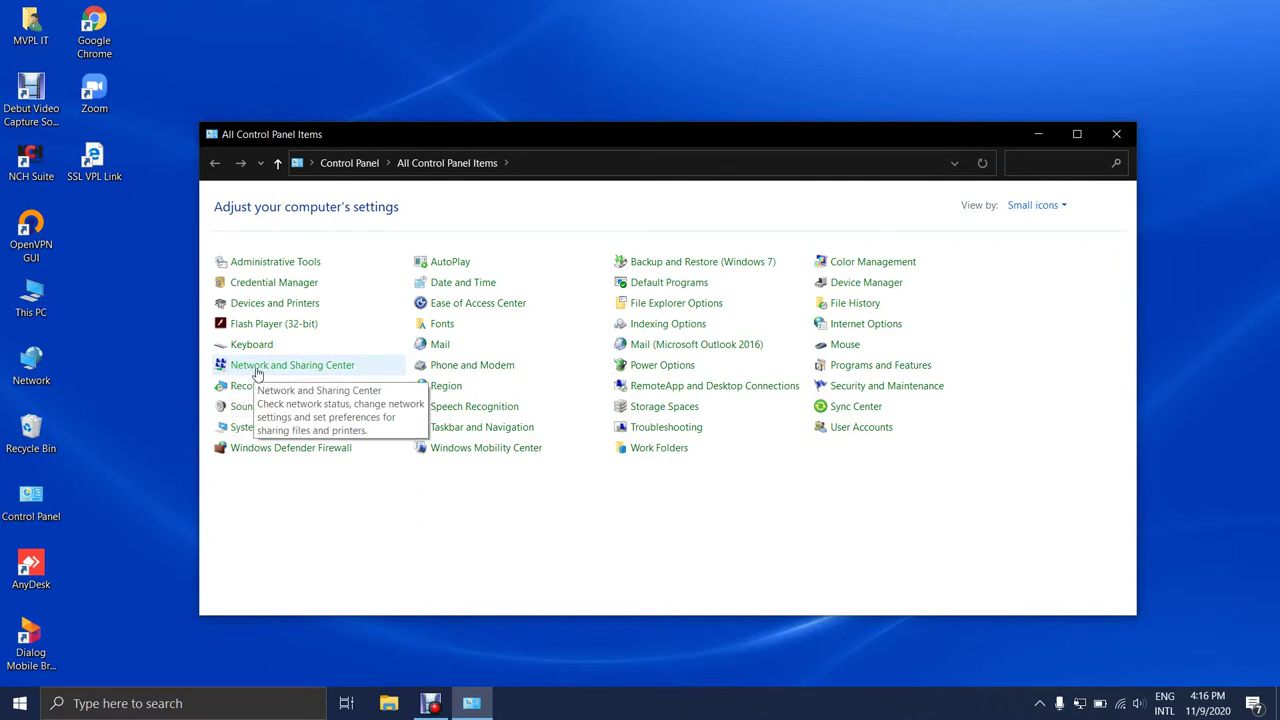
Open the Internet Protocol Version 4 (TCP/IPv4) properties of the Wi-Fi adapter from Network and Sharing Center.
left_click(358, 372)
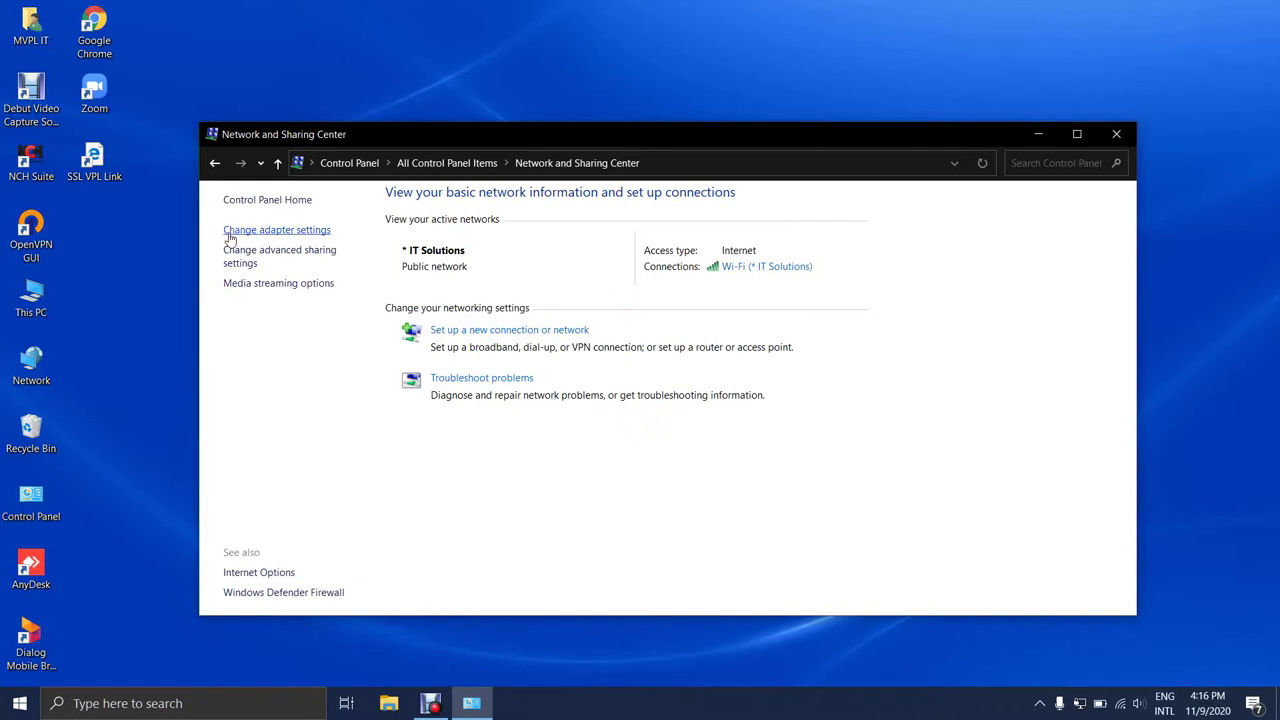
left_click(322, 238)
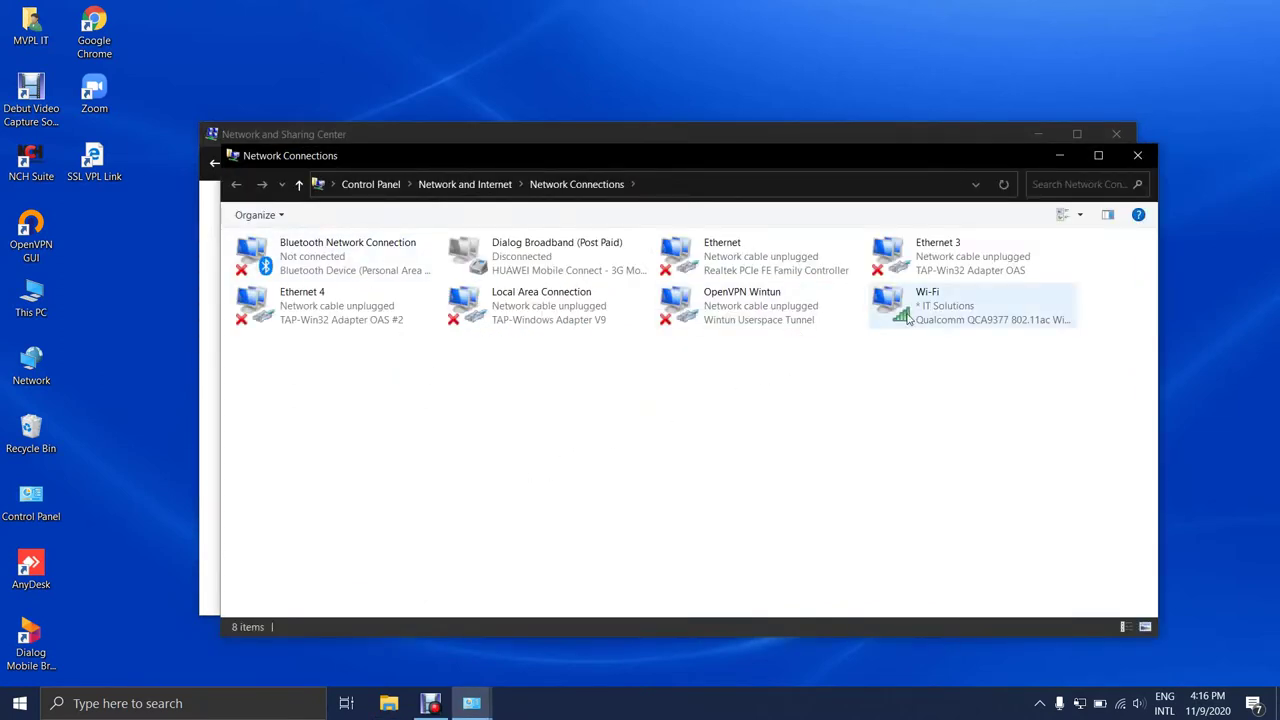
right_click(906, 313)
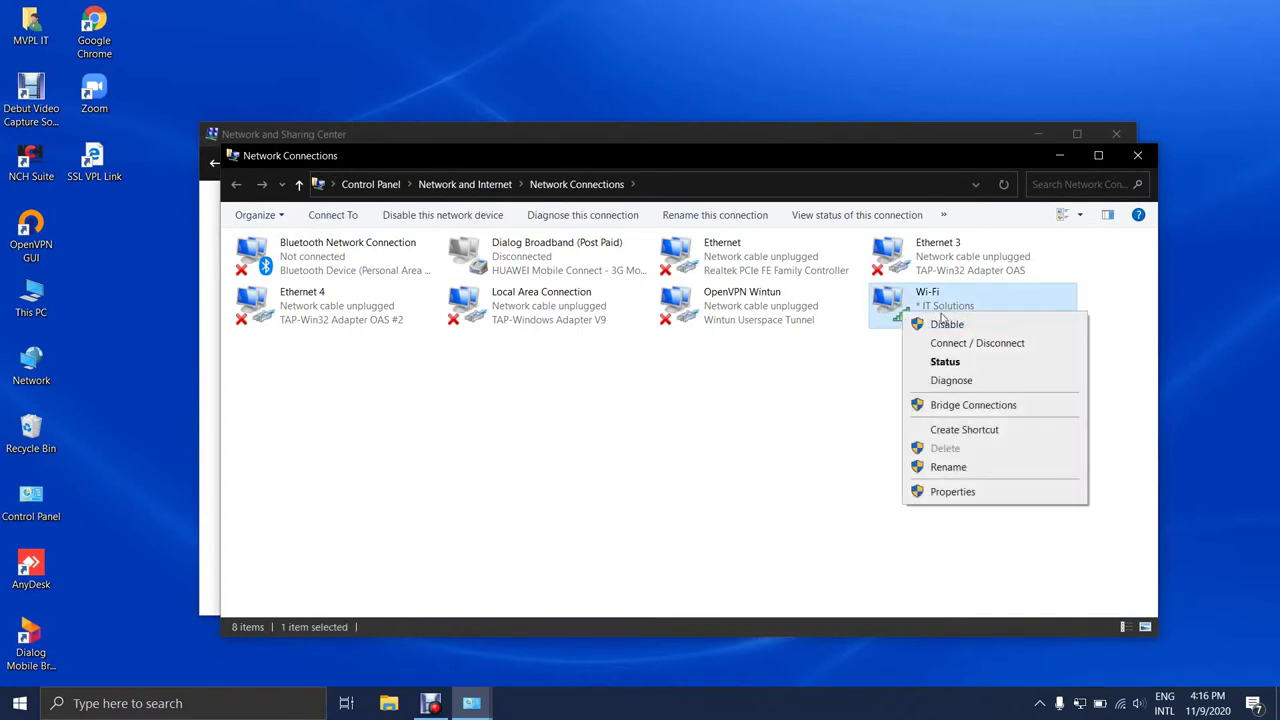
left_click(952, 491)
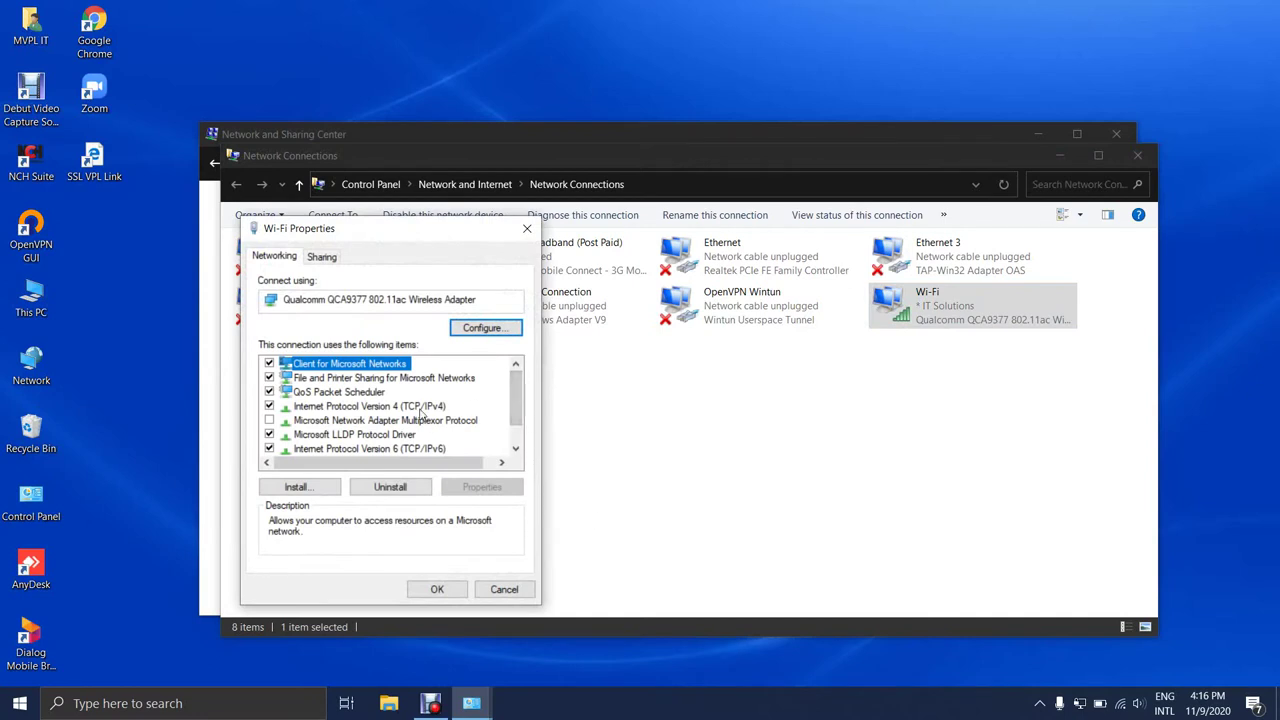
left_click(420, 407)
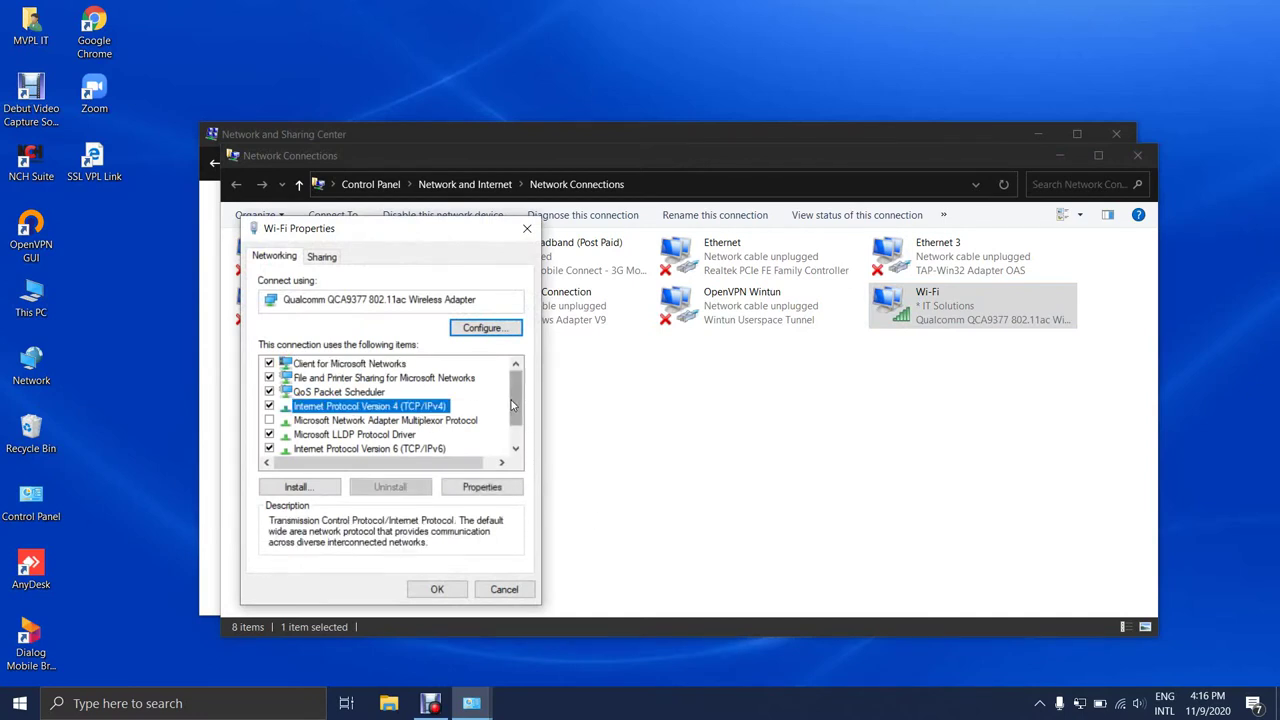
scroll(510, 411, "down", 1)
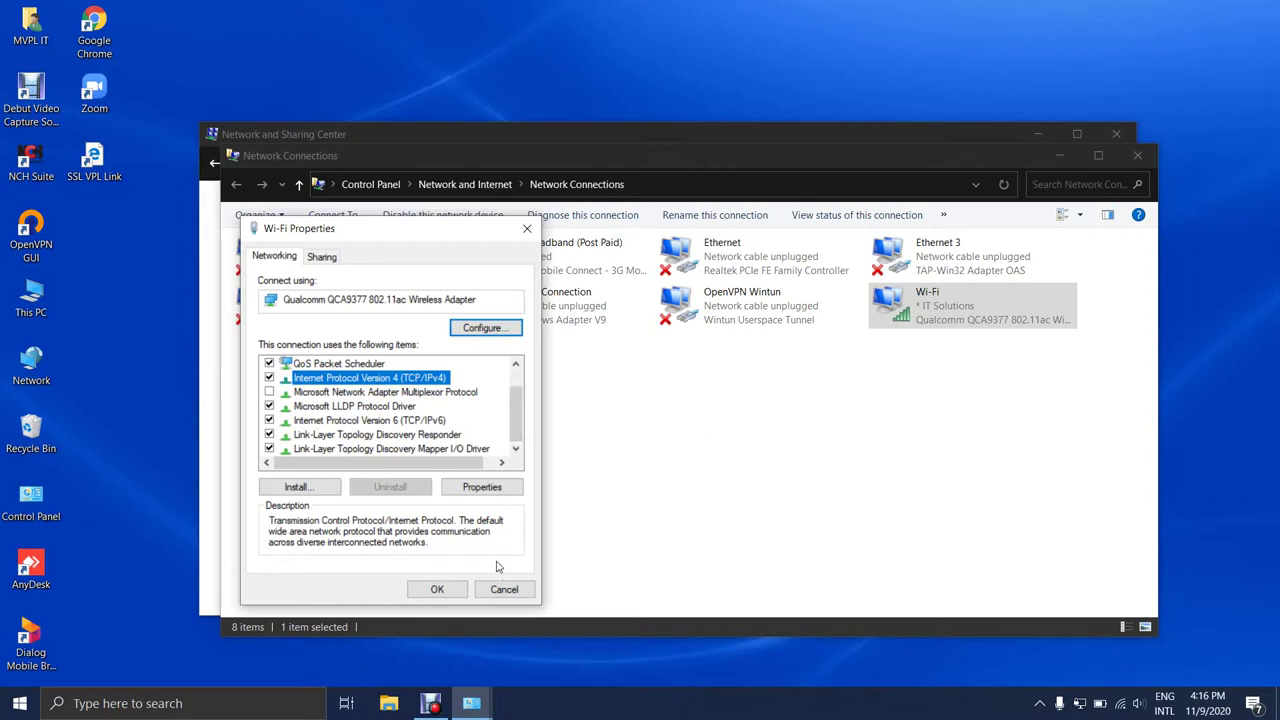
left_click(468, 489)
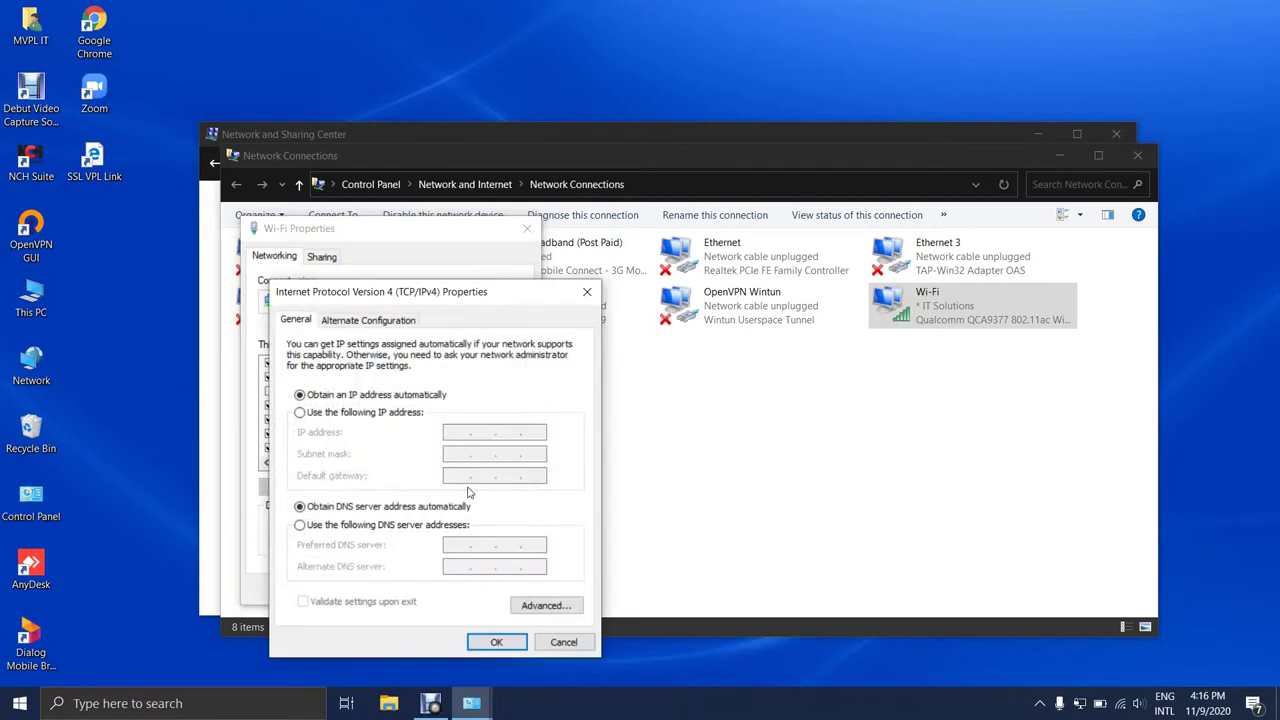
Assign the static IP address 192.168.8.5 with subnet mask 255.255.255.0 and default gateway 192.168.8.1.
left_click(405, 414)
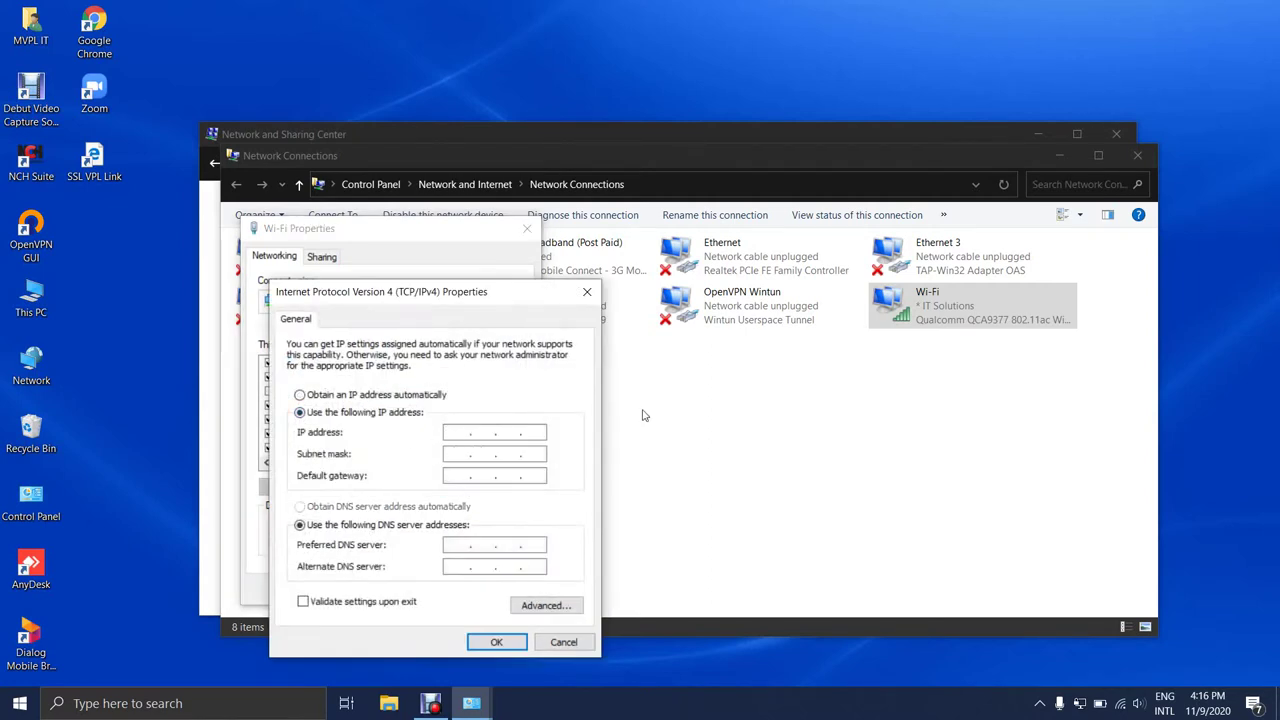
type("192.168.8.5")
left_click(458, 456)
left_click(458, 476)
type("192 . 168 . .")
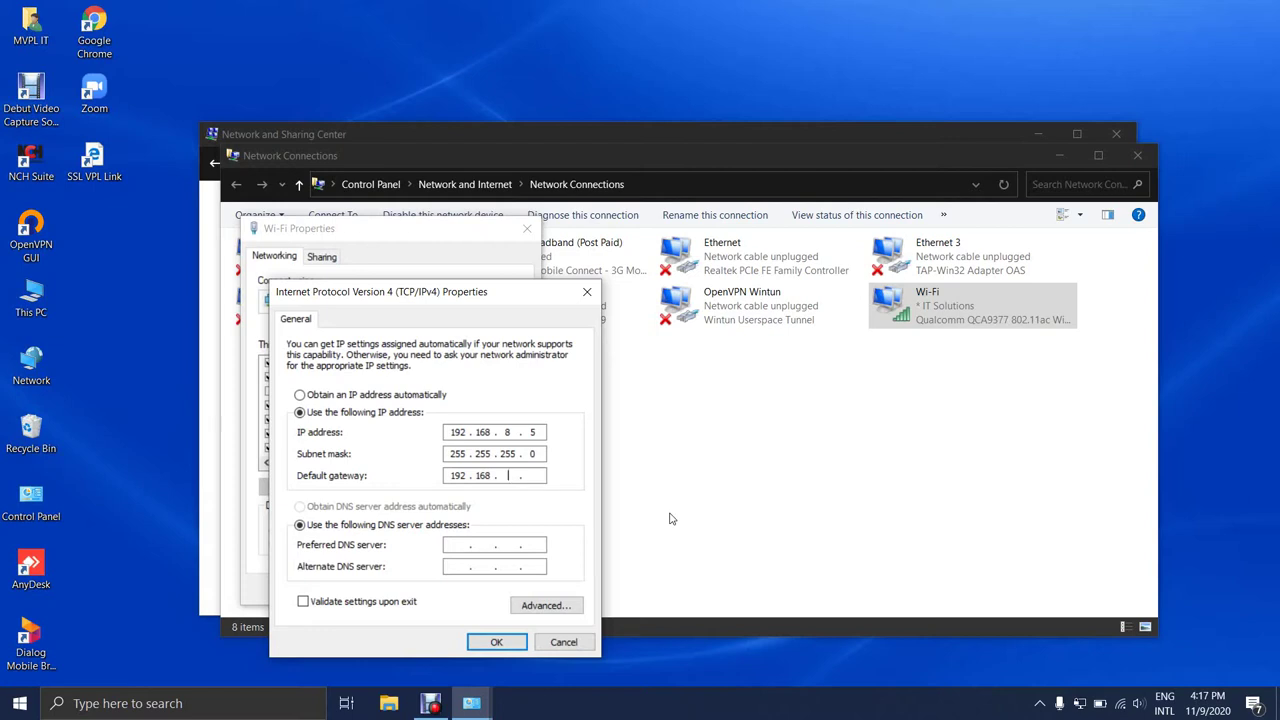
type("8")
Set the preferred DNS server to 8.8.8.8 and the alternate to 8.8.4.4, and apply the Wi-Fi settings.
left_click(456, 544)
type("88.8.8")
left_click(458, 566)
type("8 . 8 .")
left_click(474, 642)
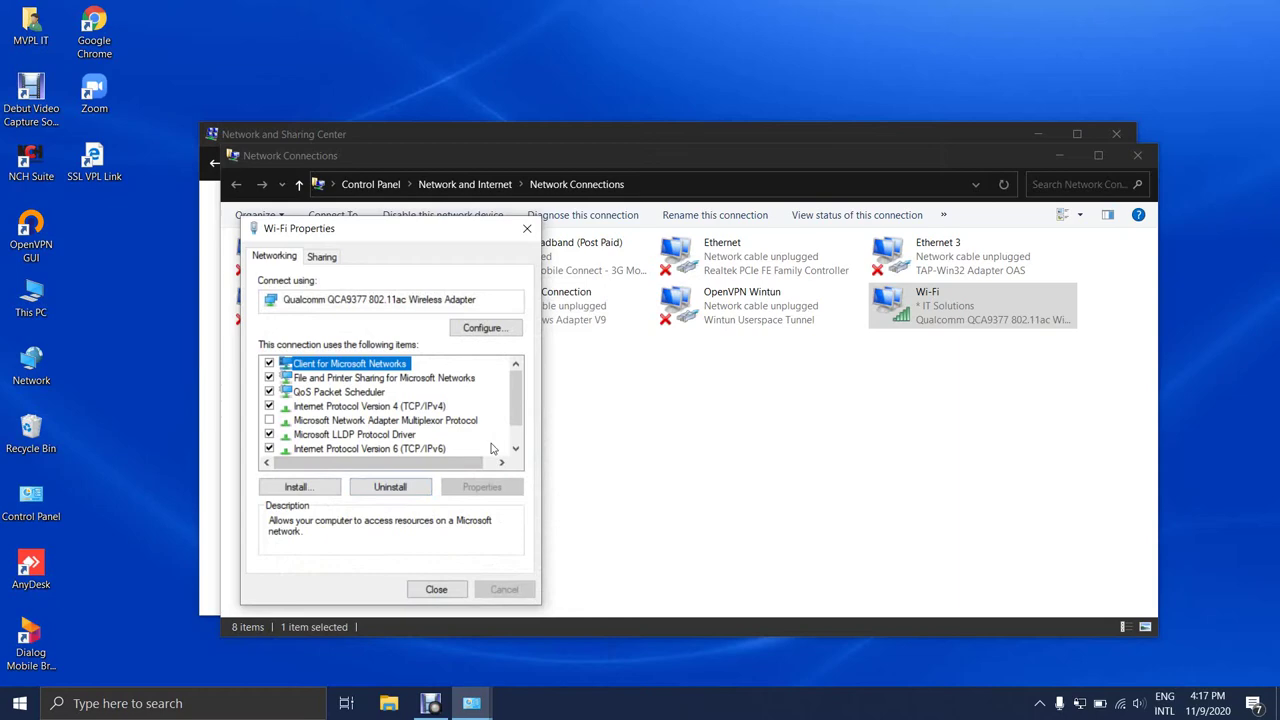
left_click(452, 591)
Check the IPv4 address in the Wi-Fi network connection details, and close the status windows.
right_click(846, 316)
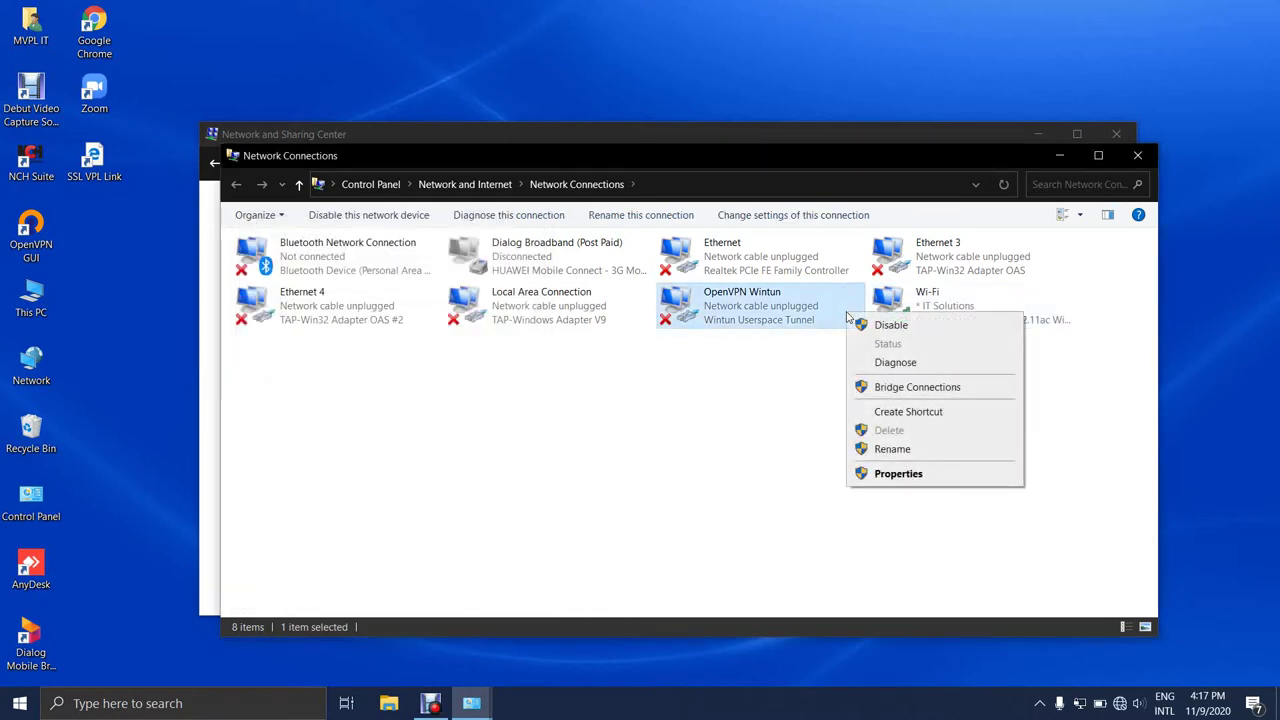
right_click(890, 298)
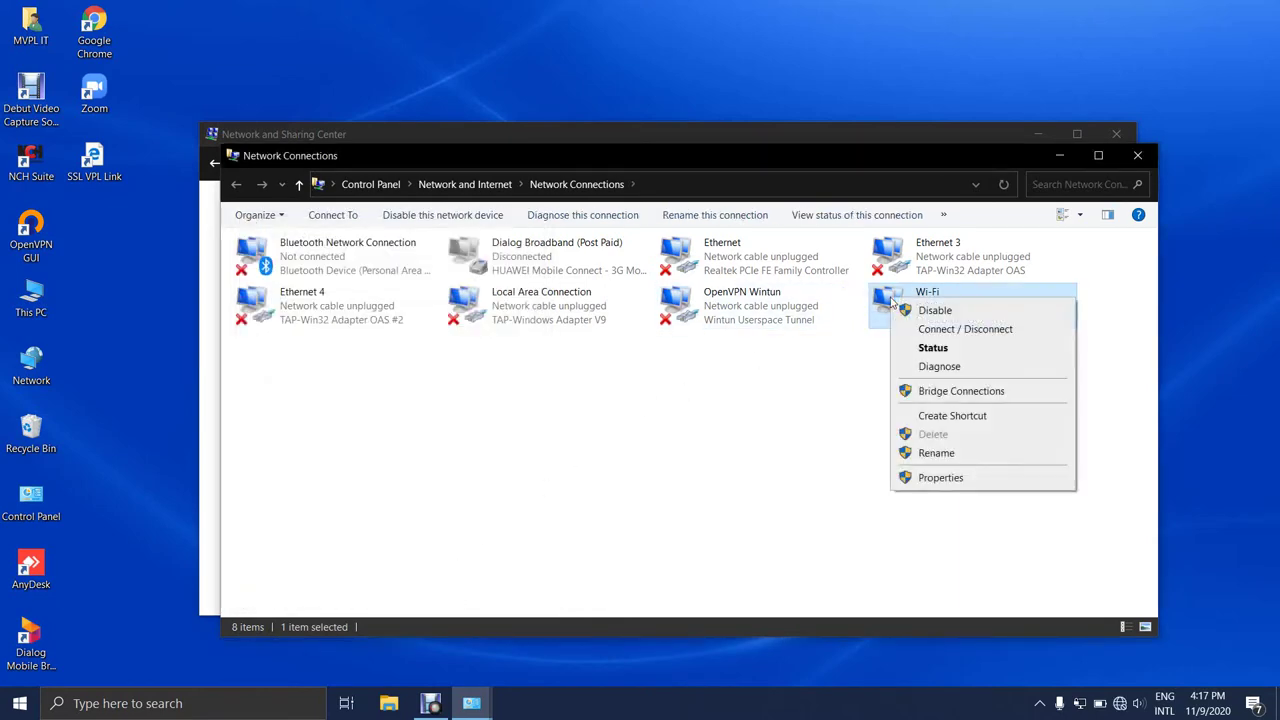
left_click(922, 348)
left_click(554, 372)
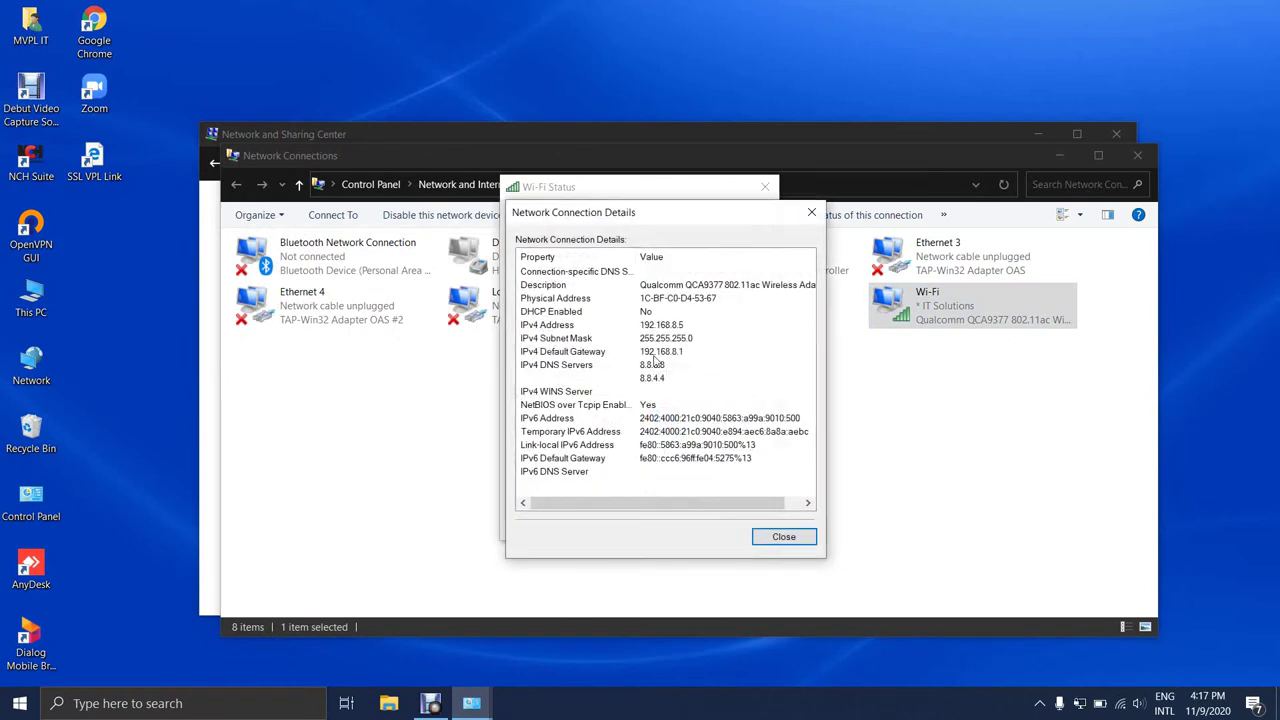
left_click(668, 328)
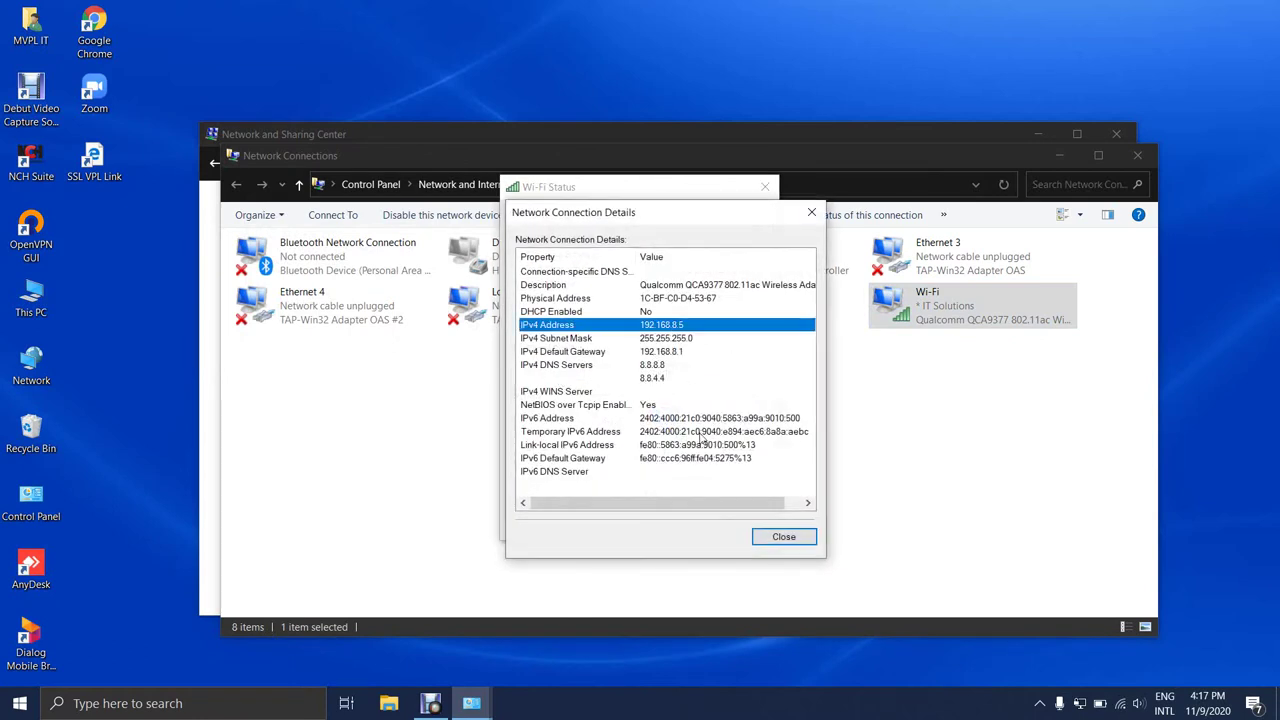
left_click(760, 537)
left_click(749, 521)
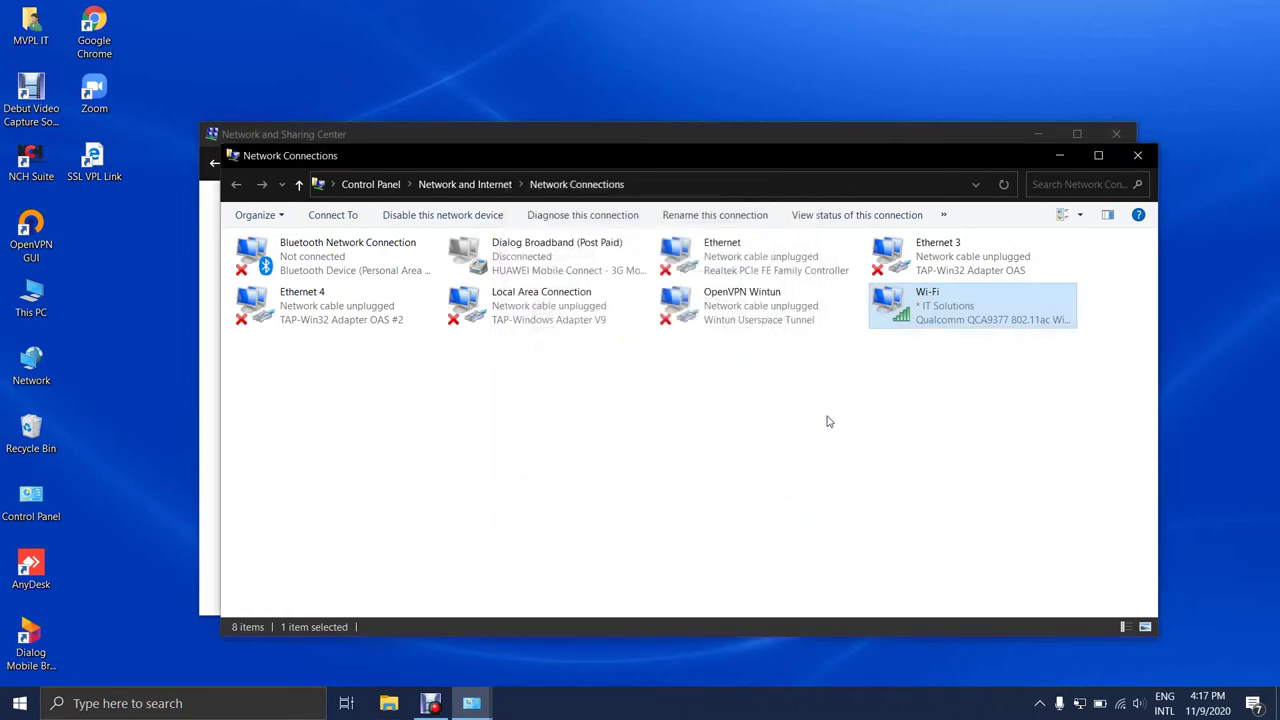
Open the advanced TCP/IP settings of the Wi-Fi adapter's IPv4 protocol.
right_click(886, 307)
left_click(932, 485)
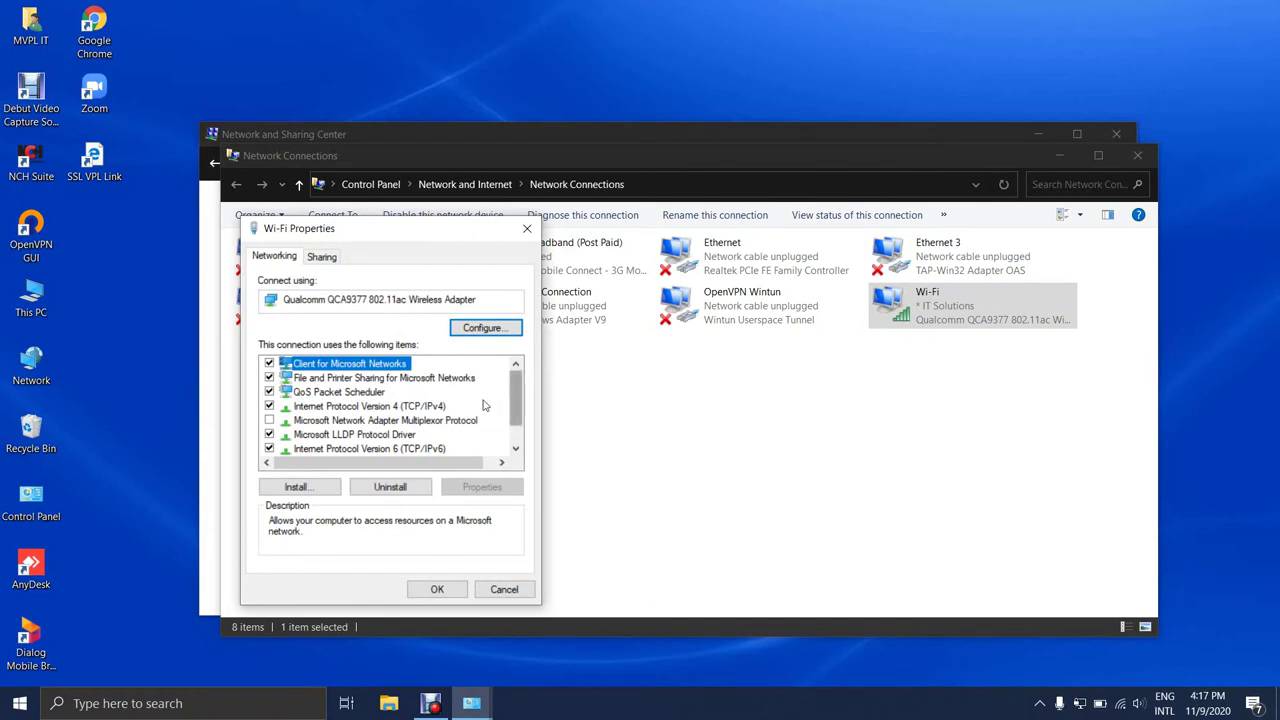
double_click(440, 406)
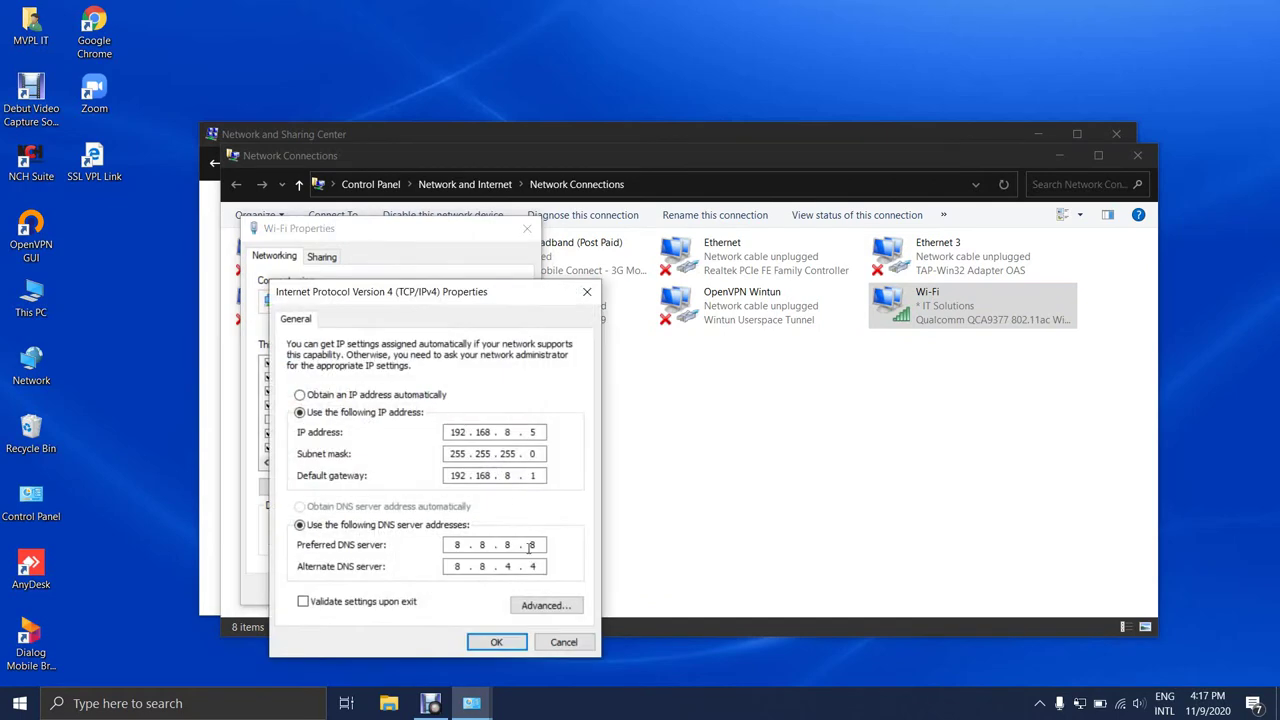
left_click(543, 606)
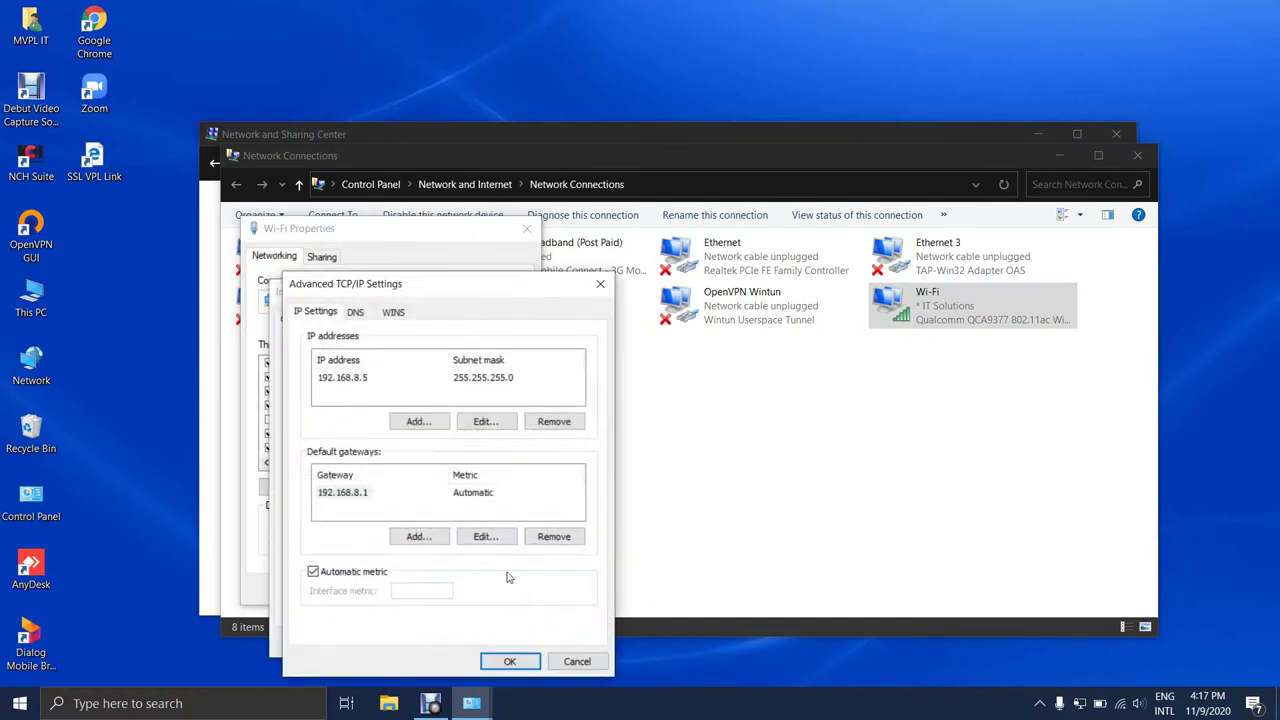
Add a second IP address 192.168.1.100 with subnet mask 255.255.255.0 to the Wi-Fi adapter and apply the settings.
left_click(420, 422)
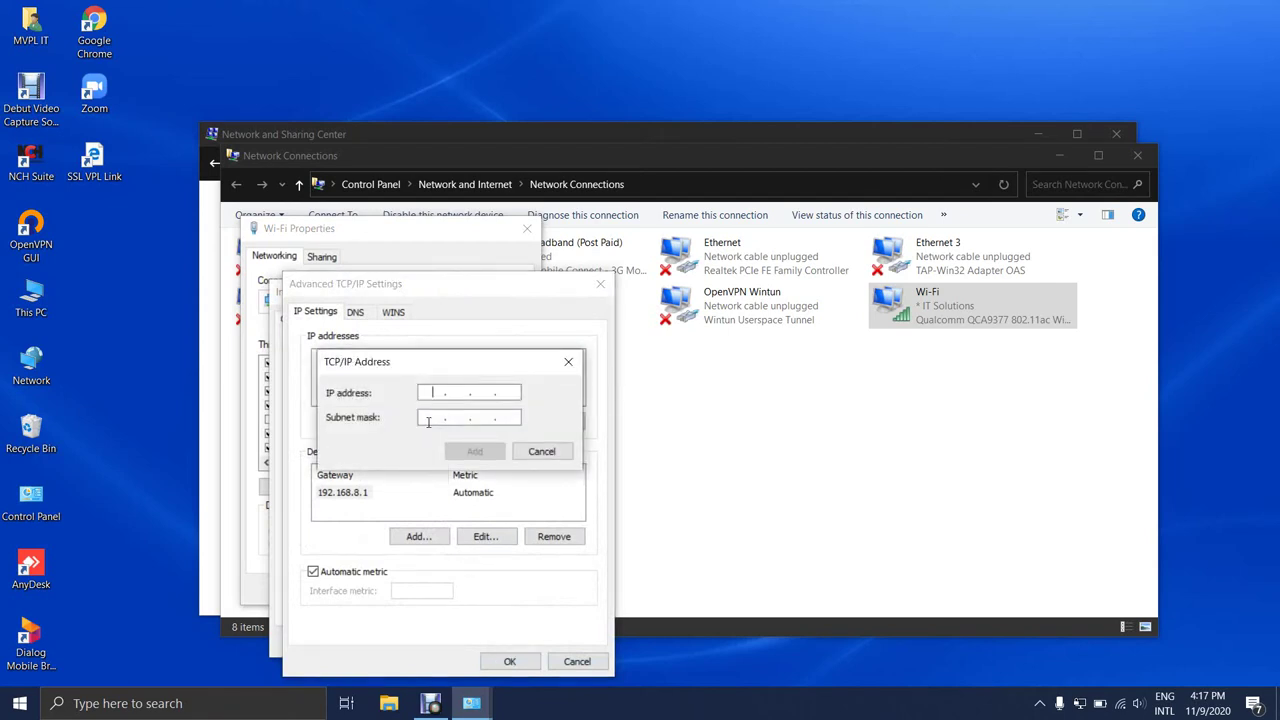
type("192 . 1")
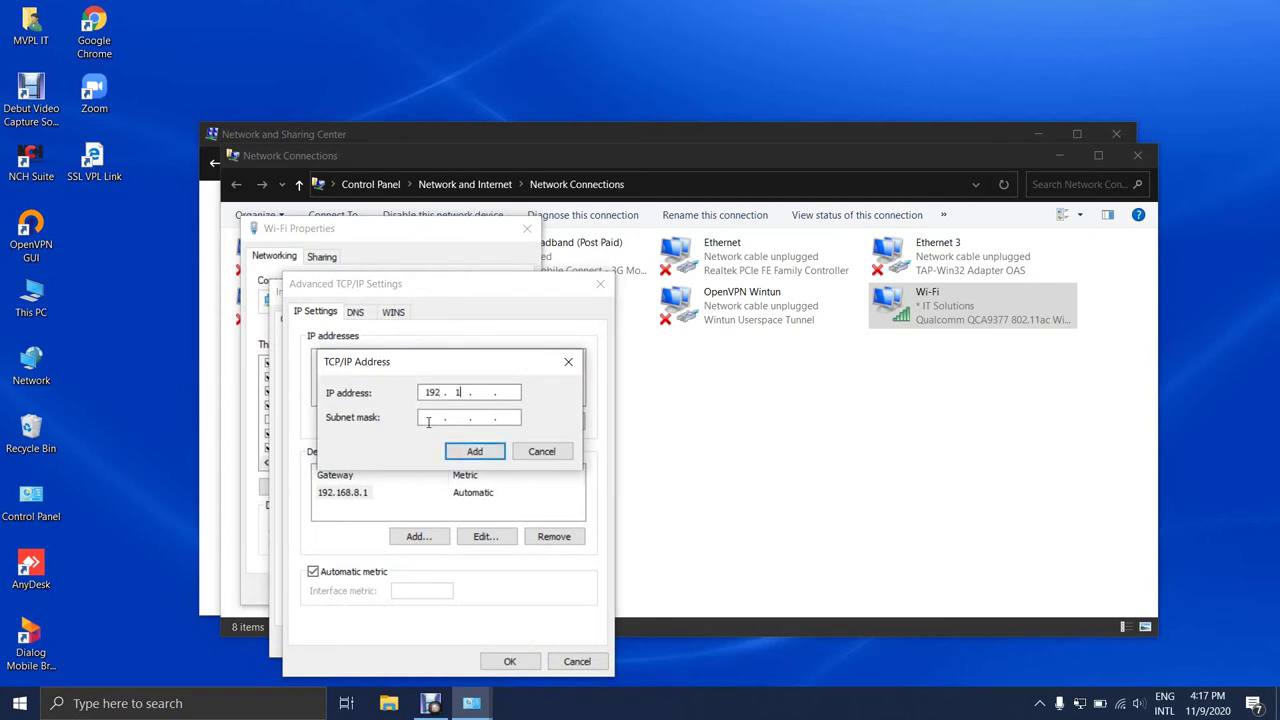
type("68 . 1 . 100")
left_click(492, 417)
left_click(474, 451)
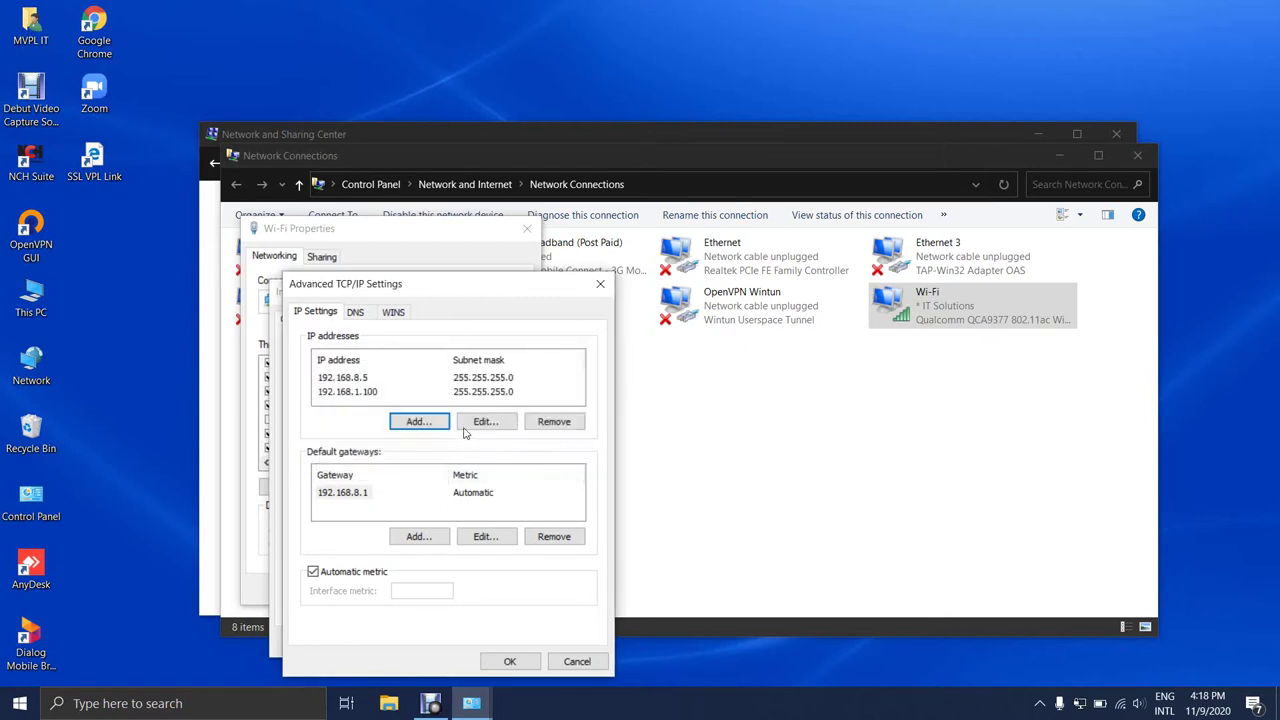
left_click(512, 661)
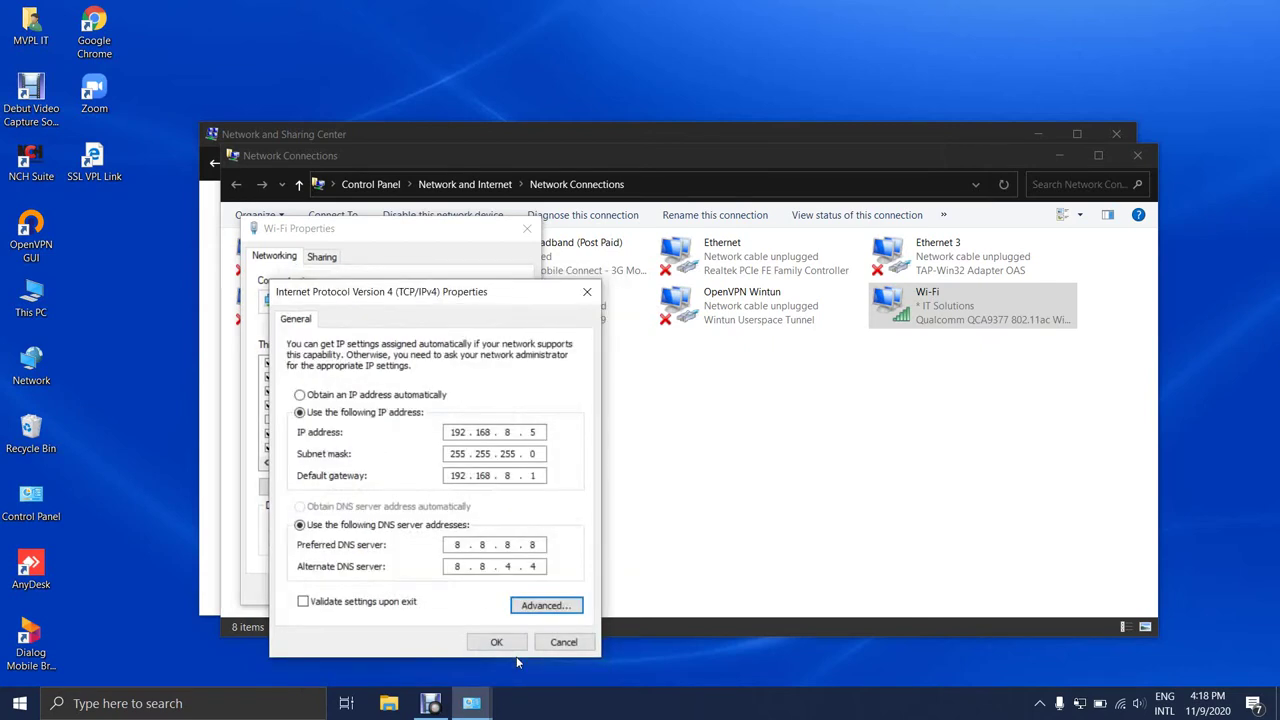
left_click(497, 643)
left_click(437, 589)
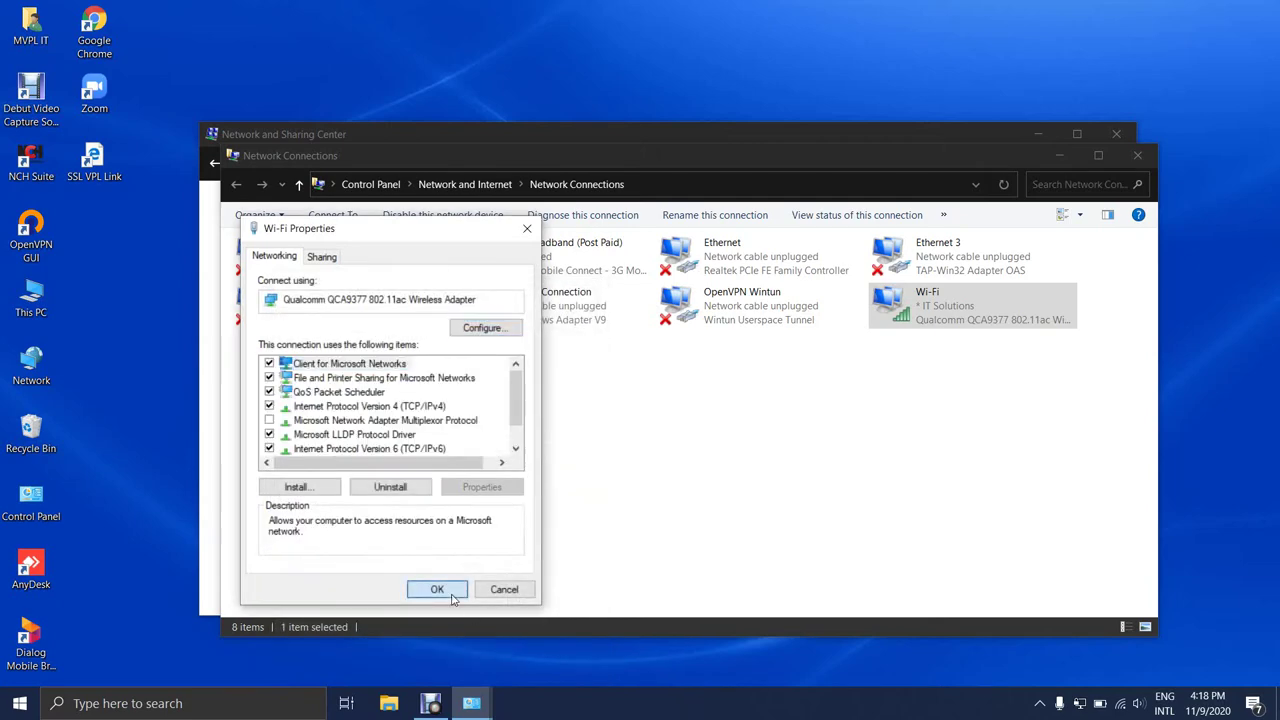
Review both IPv4 addresses and the default gateway in the Wi-Fi connection details, and close the status windows.
right_click(886, 316)
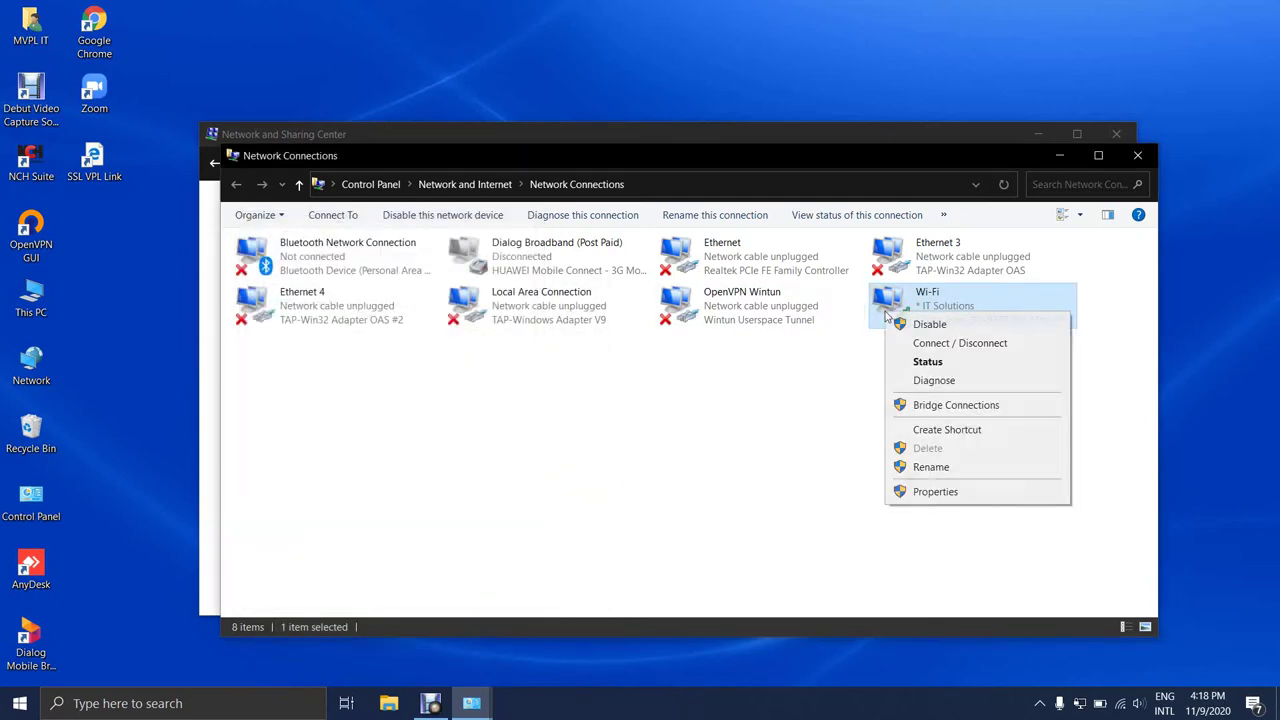
left_click(912, 363)
left_click(567, 372)
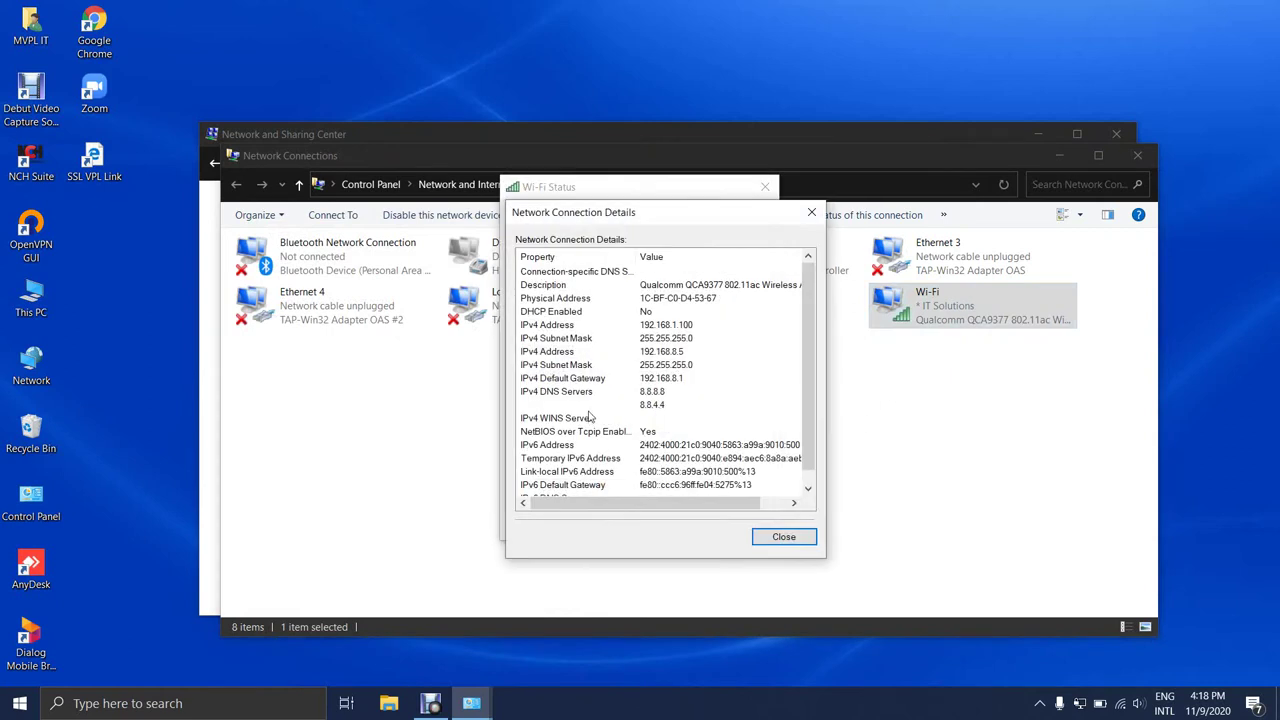
left_click(673, 382)
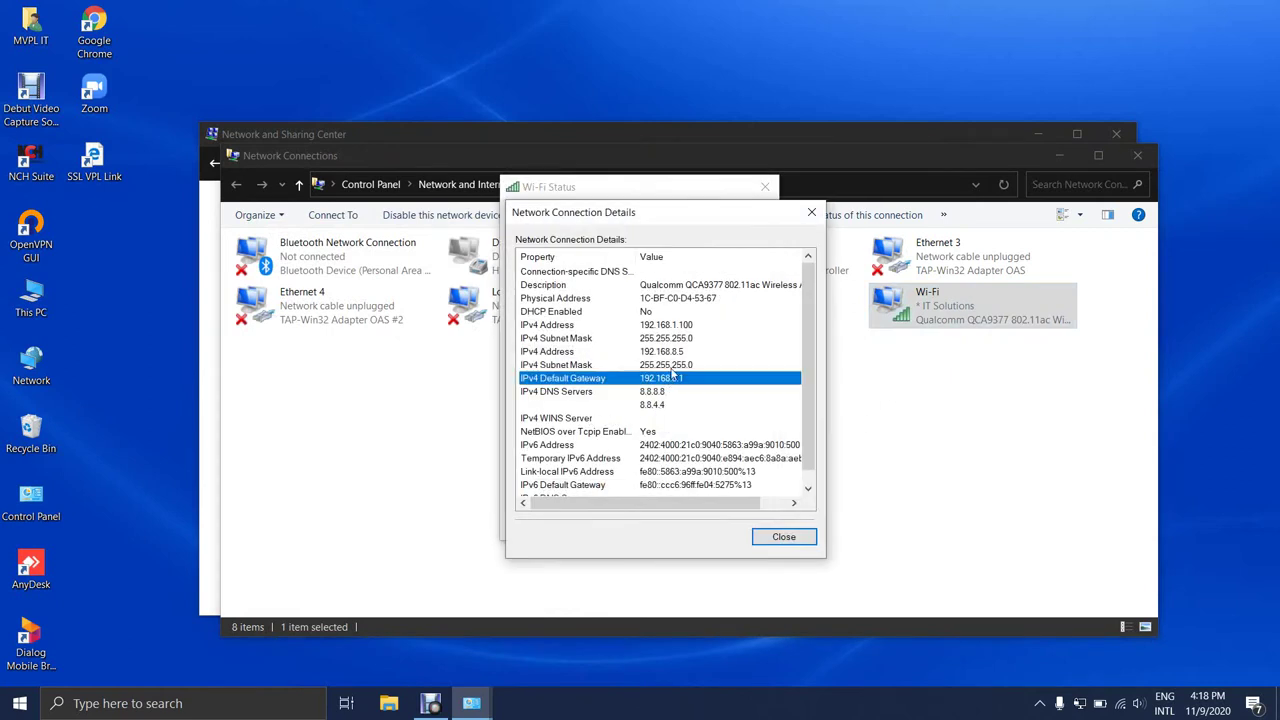
left_click(674, 353)
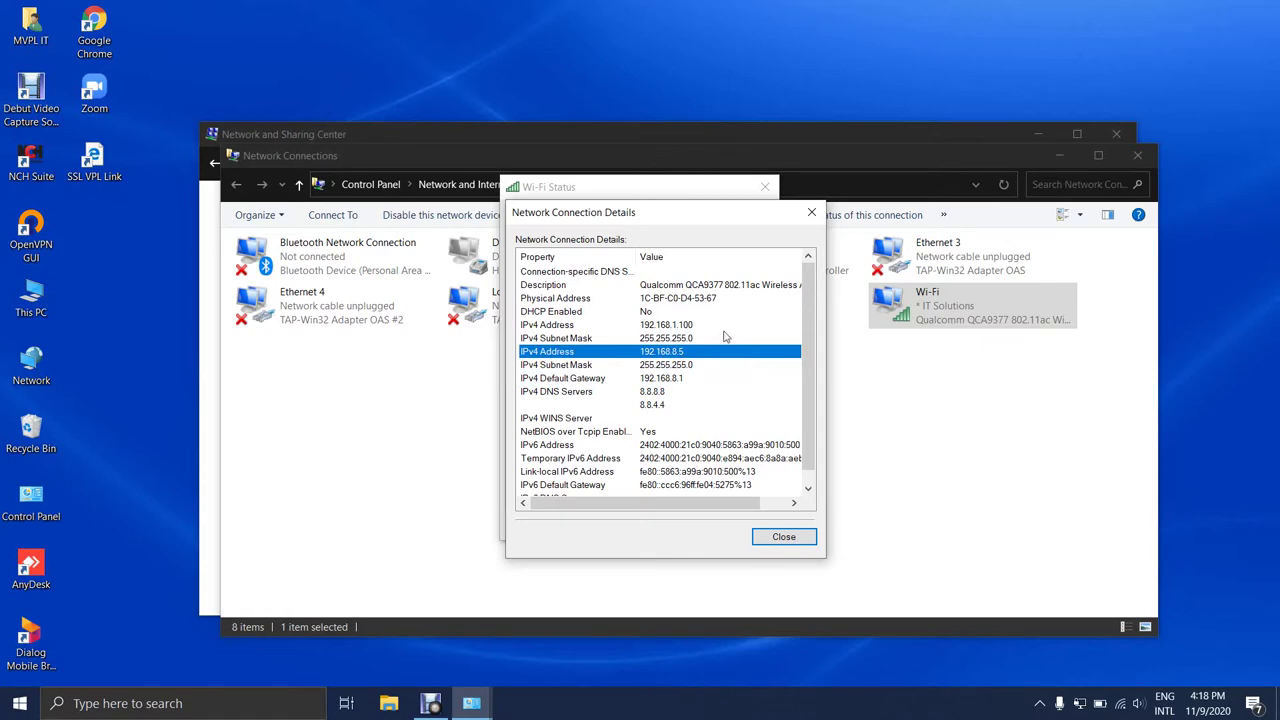
left_click(678, 325)
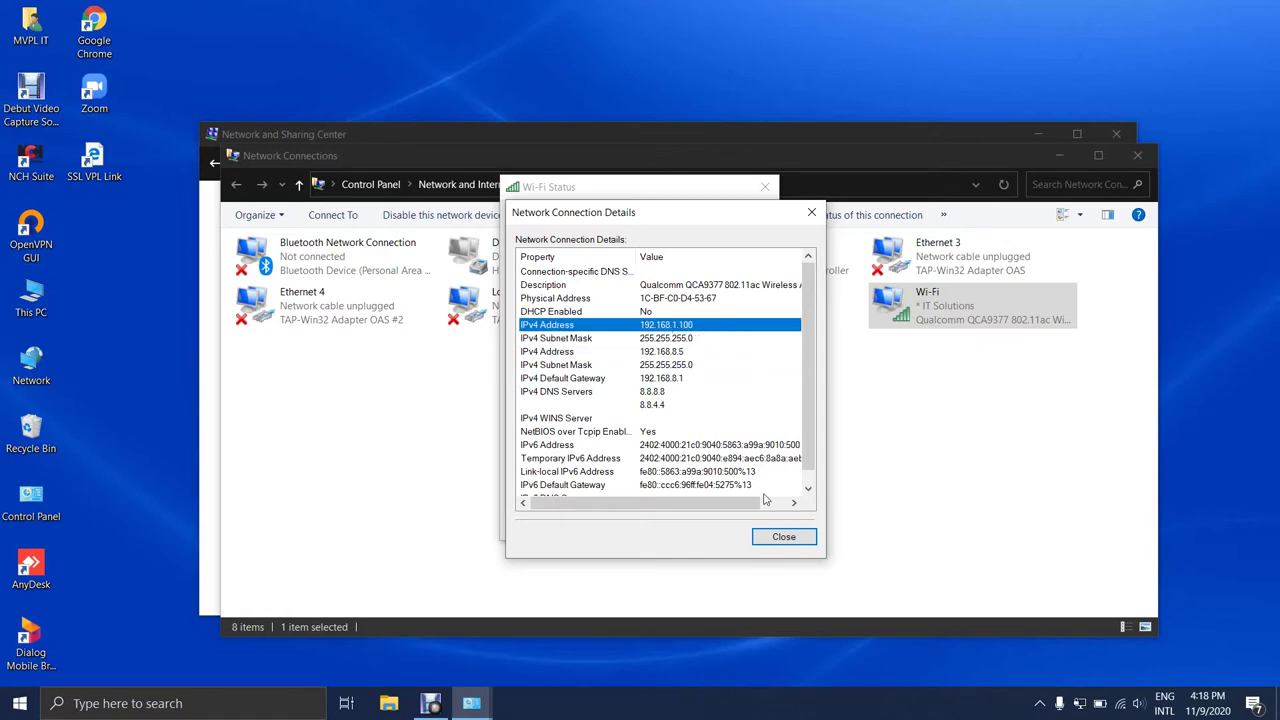
left_click(784, 537)
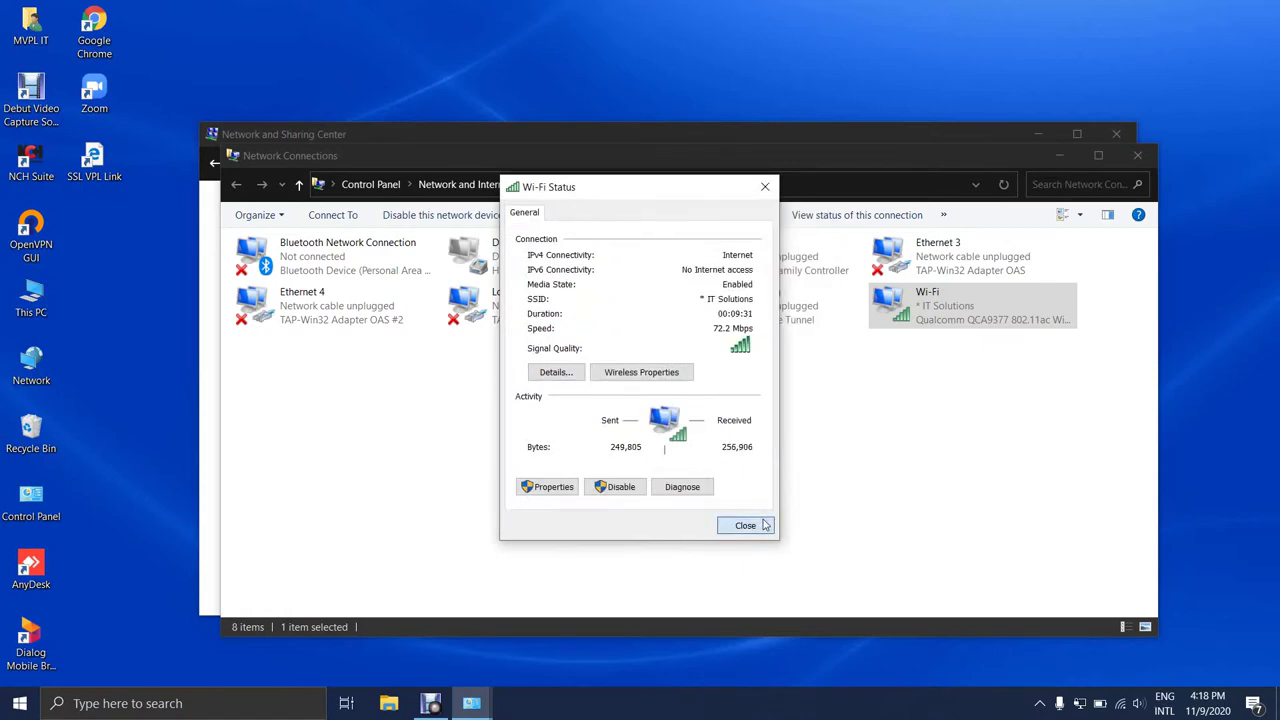
left_click(745, 525)
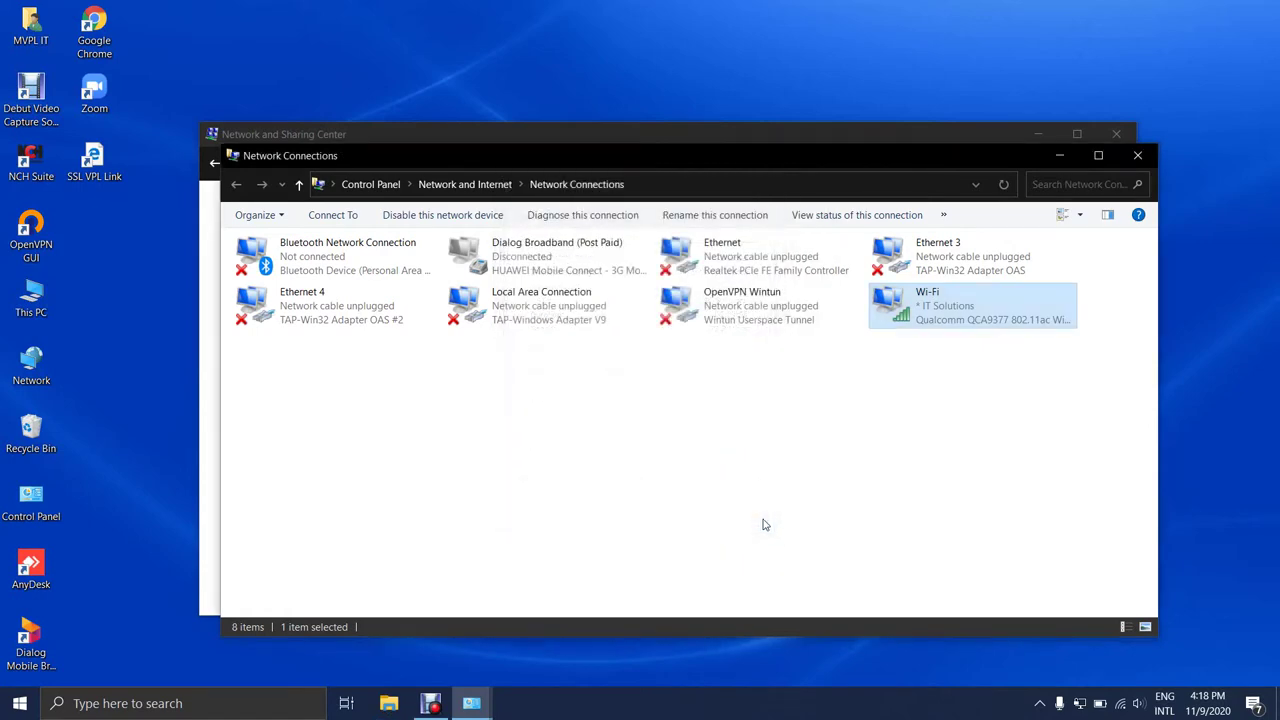
Close the network settings windows and open Command Prompt.
left_click(1135, 158)
left_click(1126, 138)
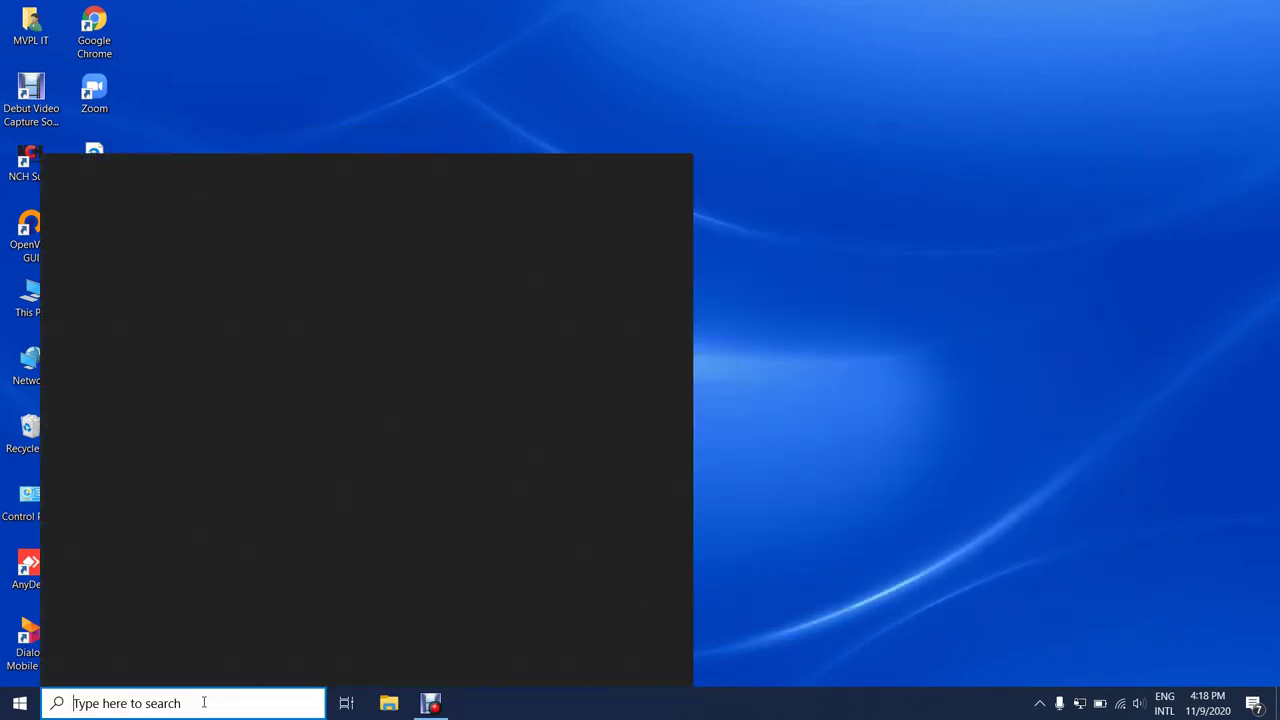
left_click(203, 702)
type("c")
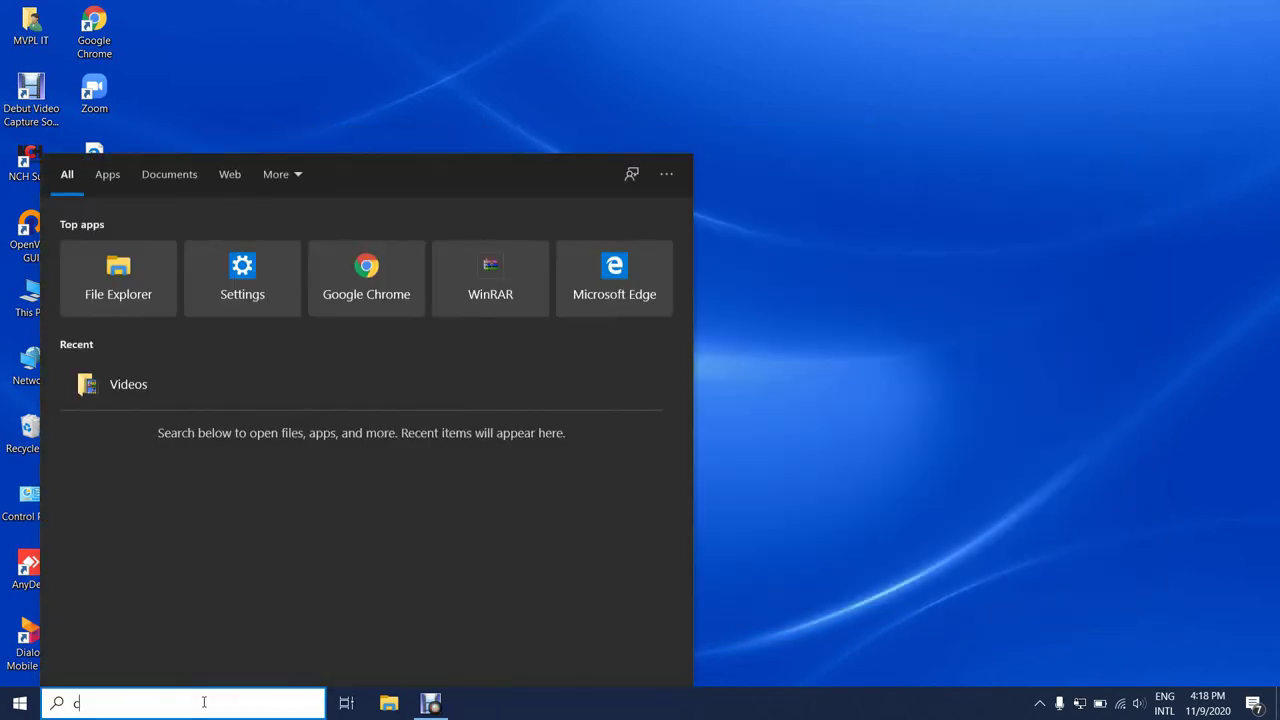
type("md")
key("Return")
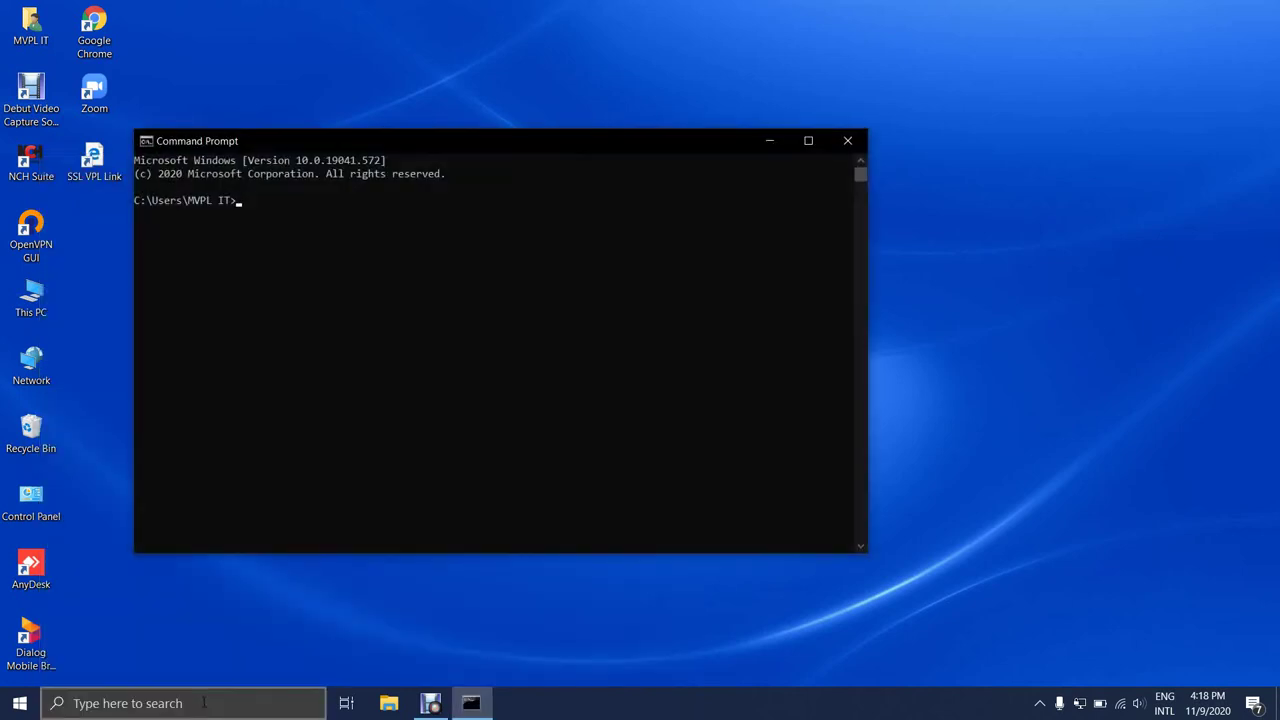
Run ipconfig and examine the IPv4 addresses listed for the Wi-Fi adapter.
type("ipconfig")
key("Return")
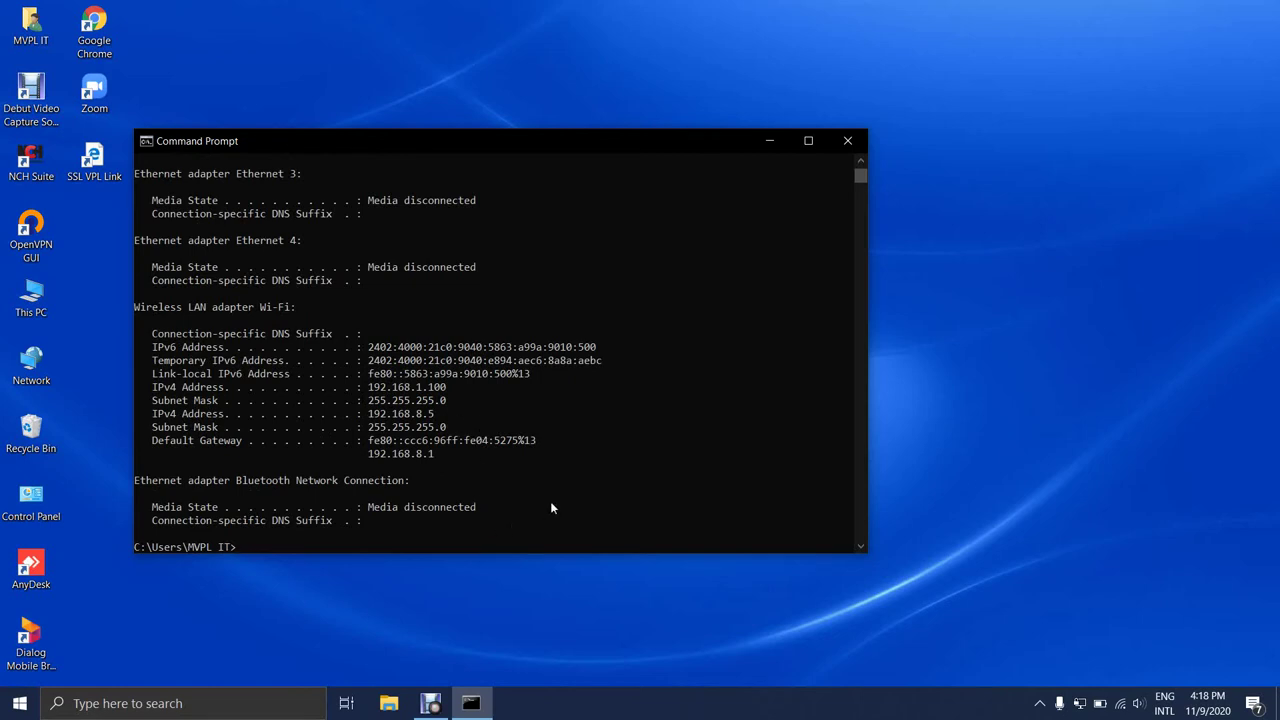
scroll(550, 509, "up", 1)
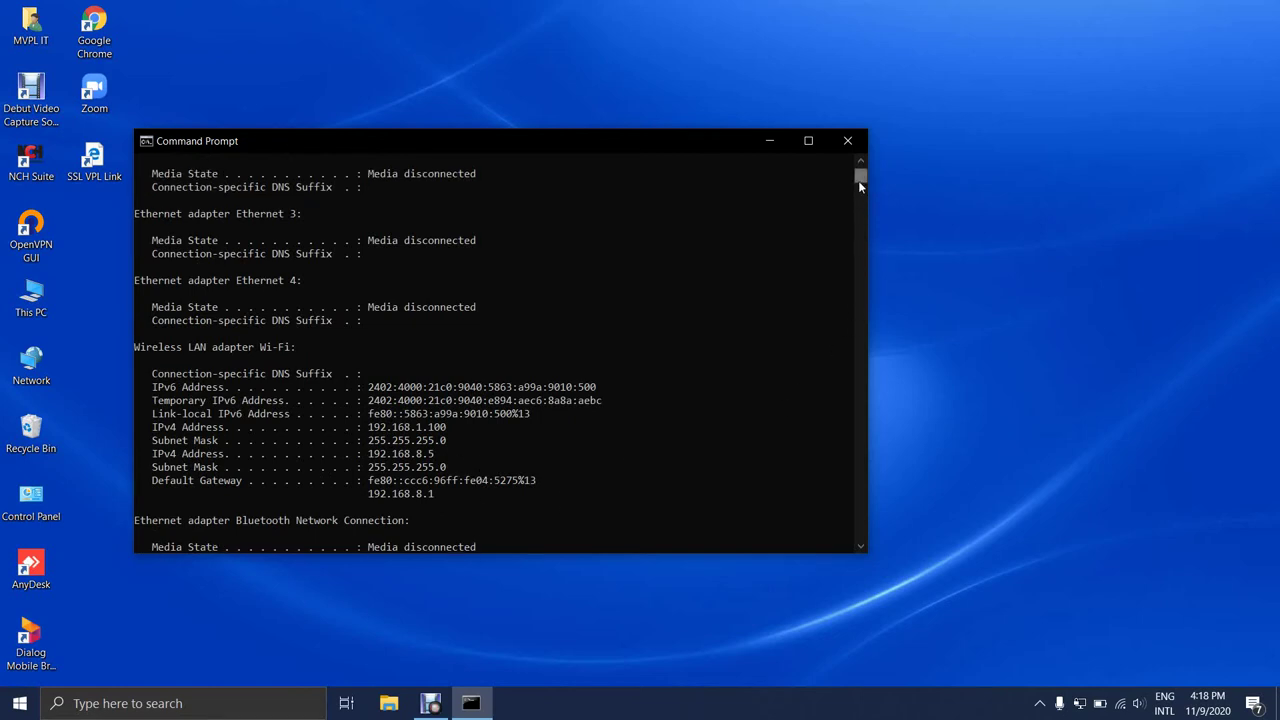
Look through the ipconfig output around the Wi-Fi adapter entry and close Command Prompt.
left_click_drag(858, 180, 852, 236)
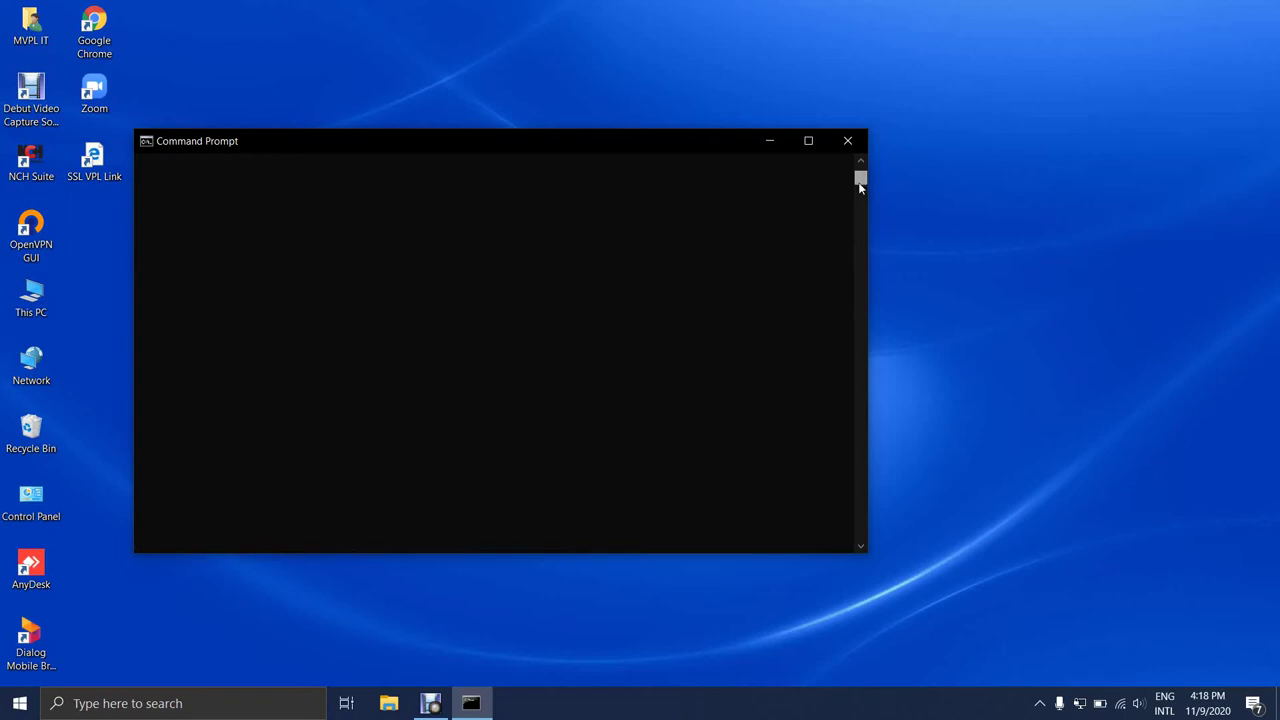
scroll(724, 375, "down", 1)
scroll(722, 408, "down", 10)
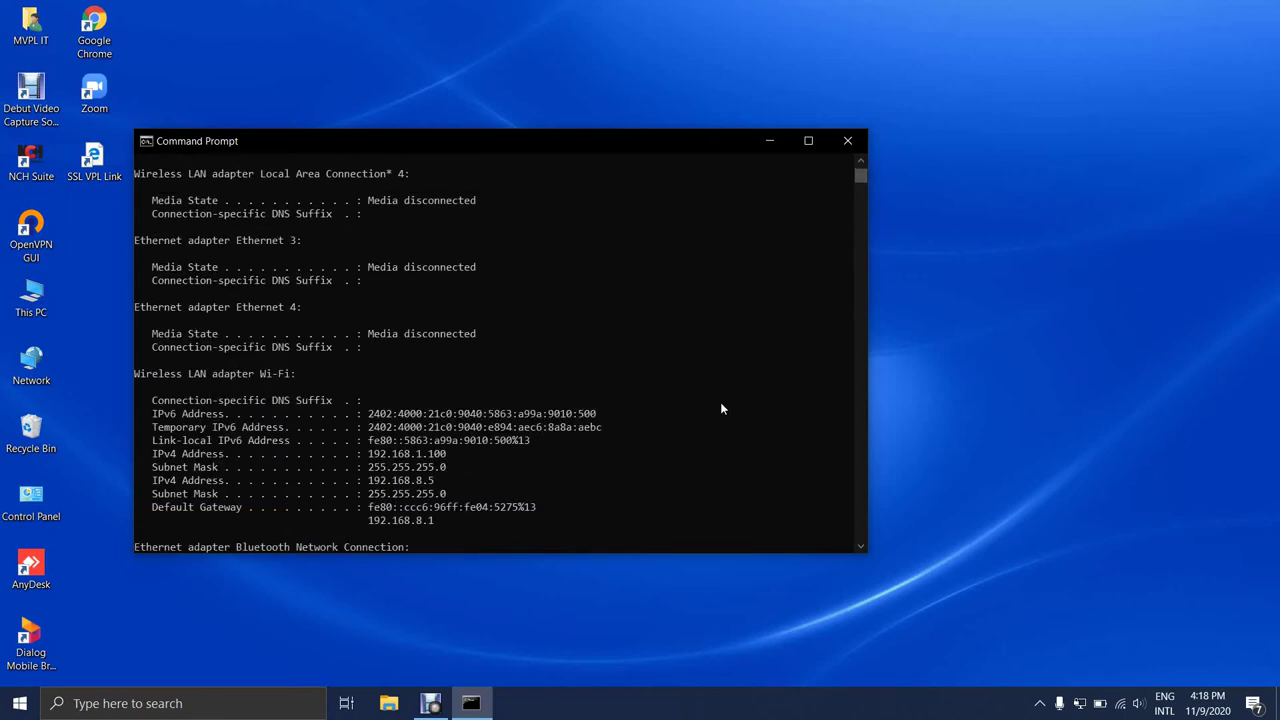
left_click(848, 149)
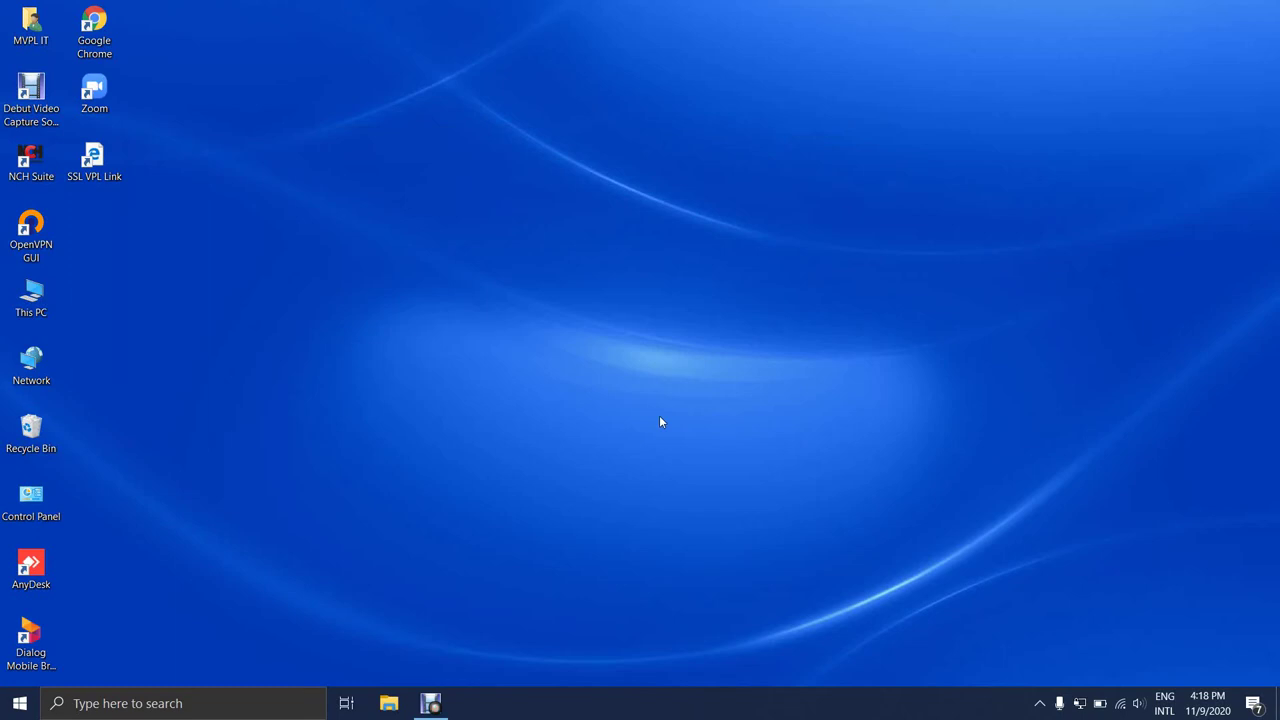
Search for cmd and open a new Command Prompt window.
left_click(180, 704)
type("cmd")
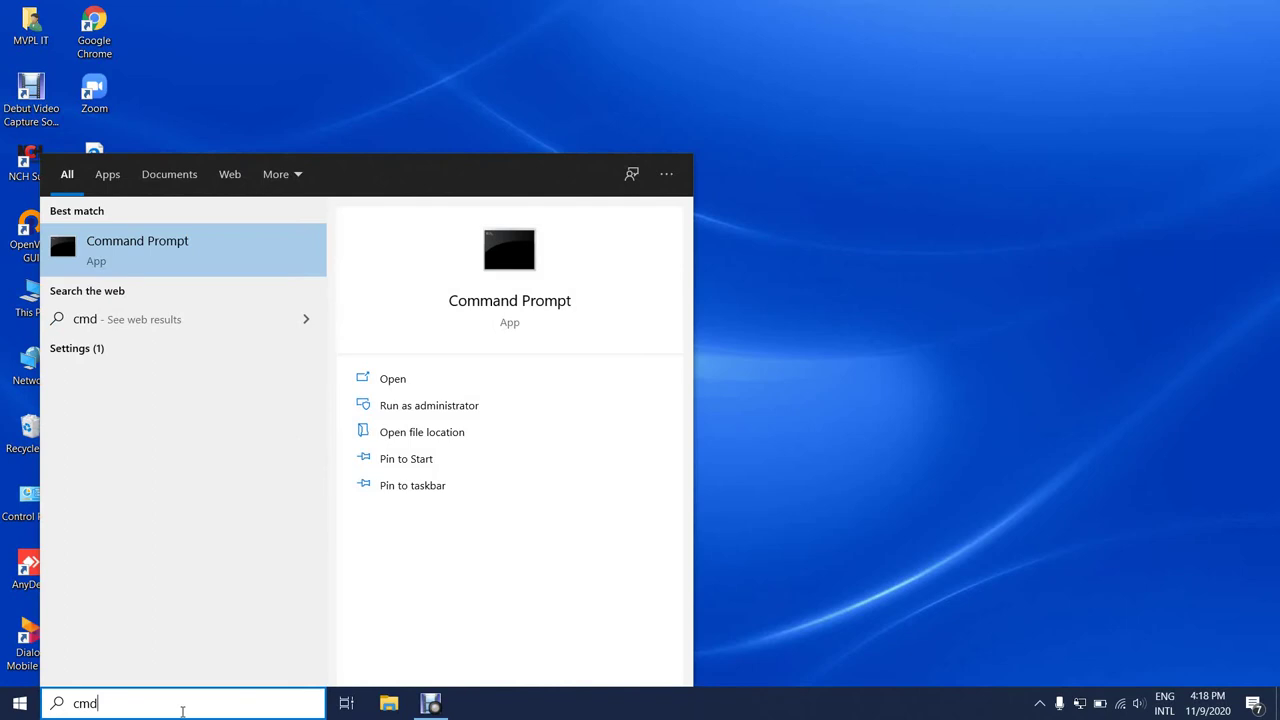
key("Return")
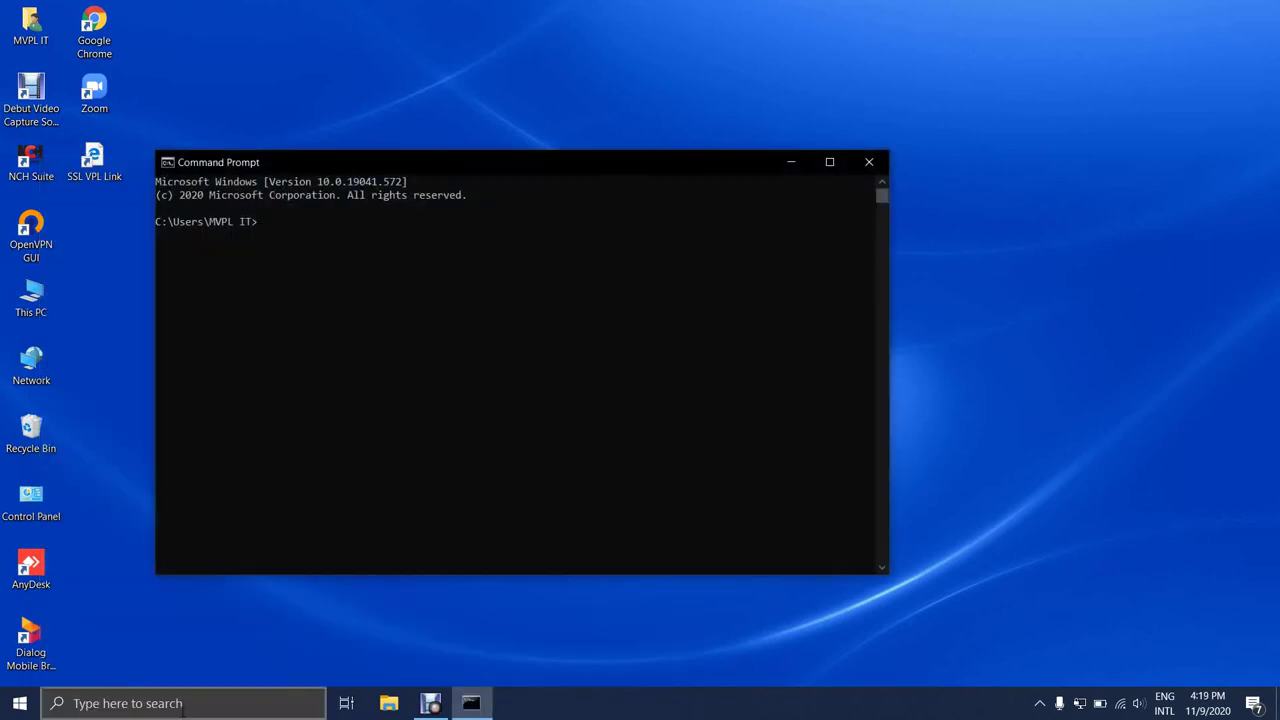
type("ping 192.168.8.2")
key("Return")
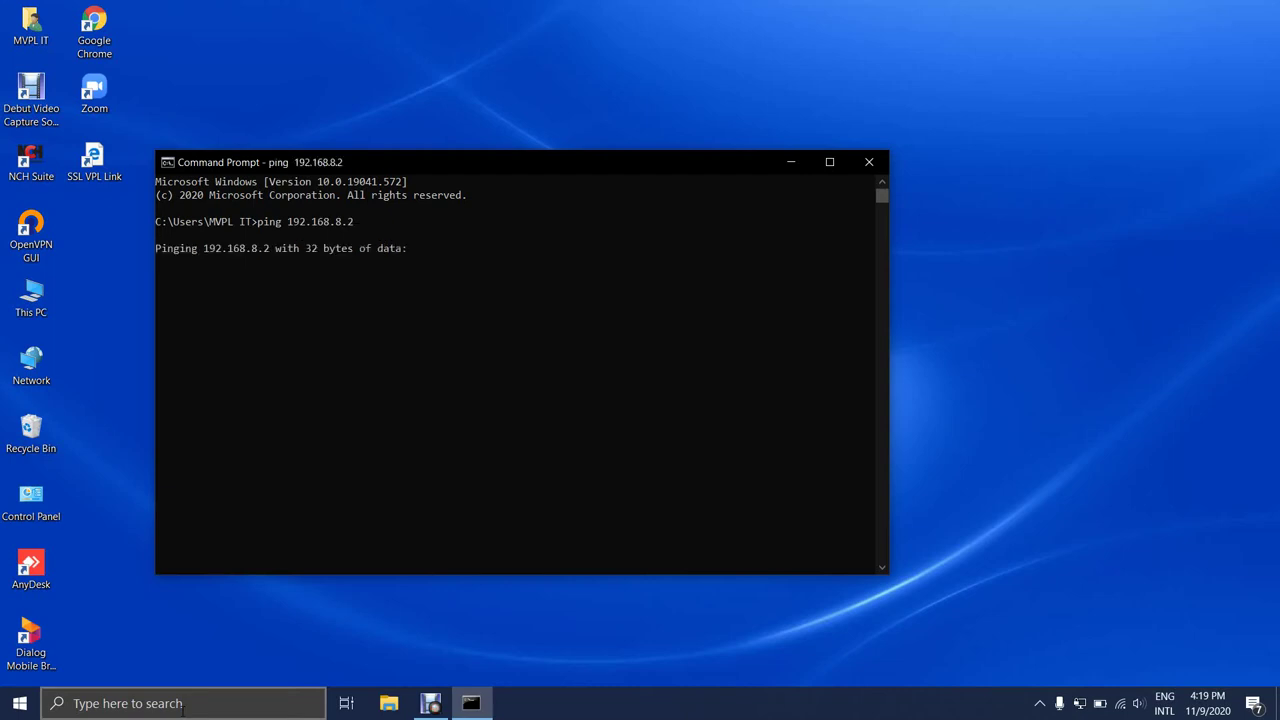
key("ctrl+c")
Ping the Wi-Fi adapter's two addresses, 192.168.8.5 and 192.168.1.100.
key("Up")
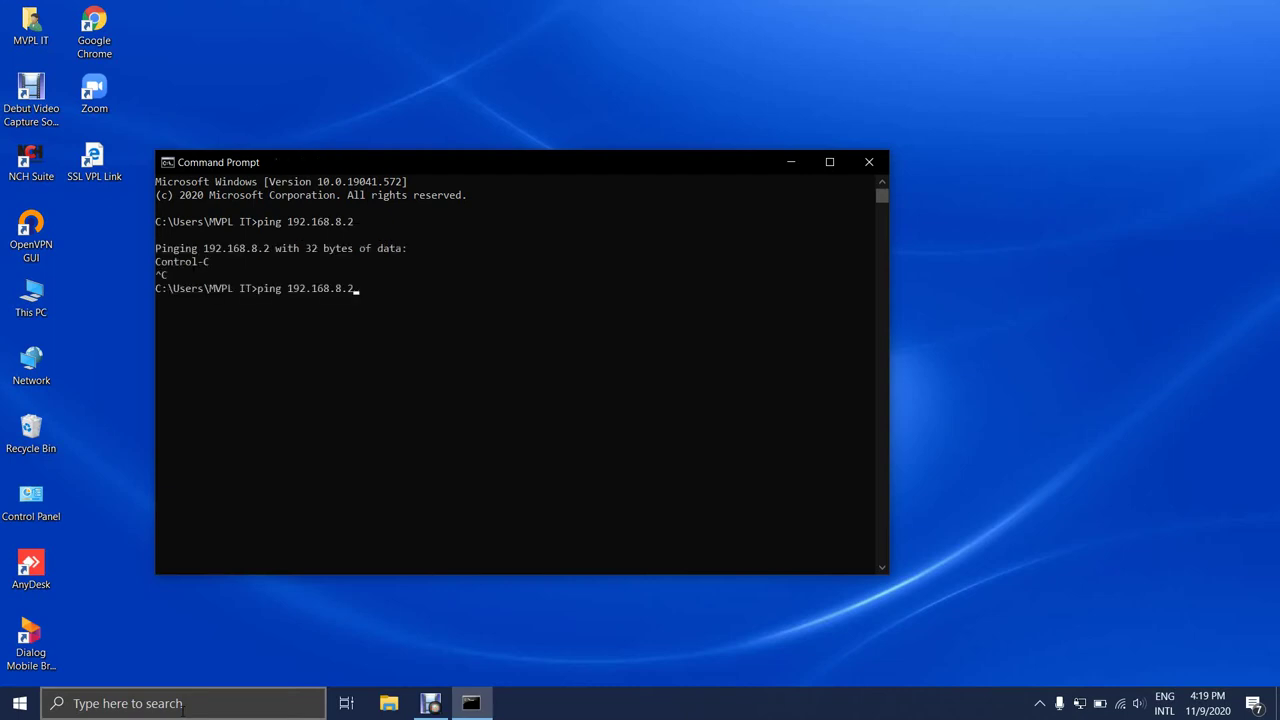
key("BackSpace")
key("Return")
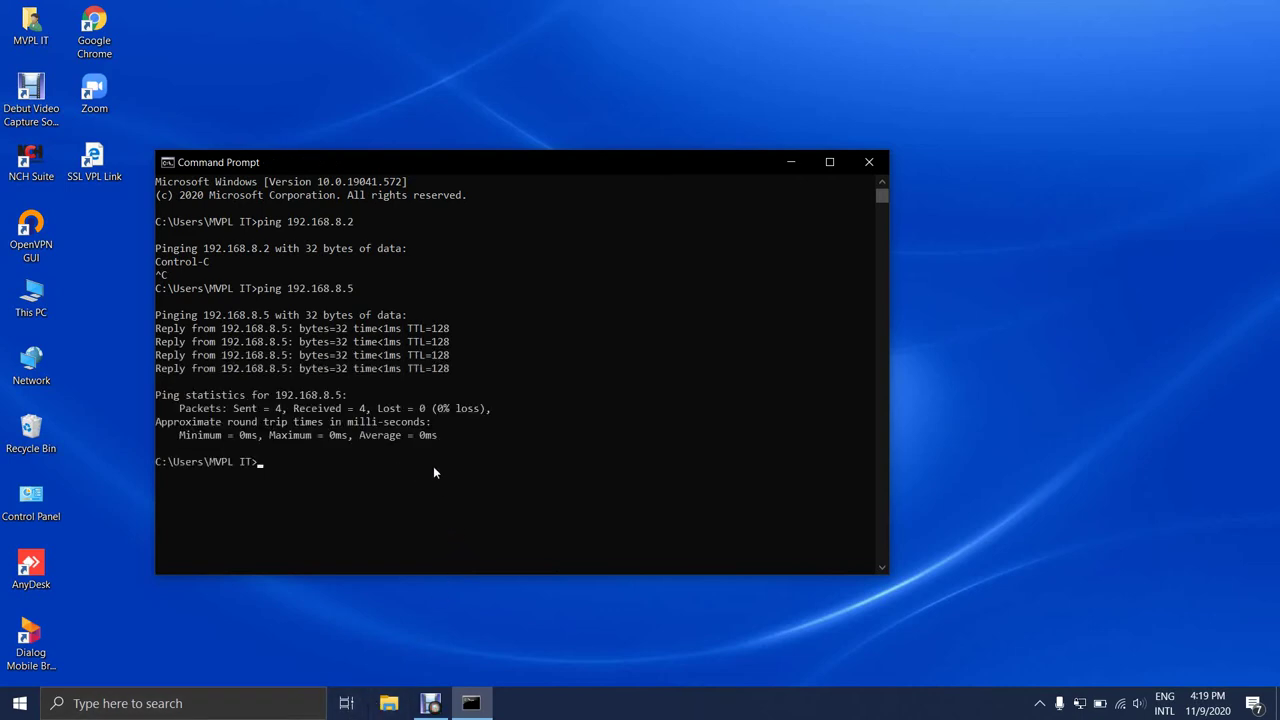
type("ping 192.168.1.100")
key("Return")
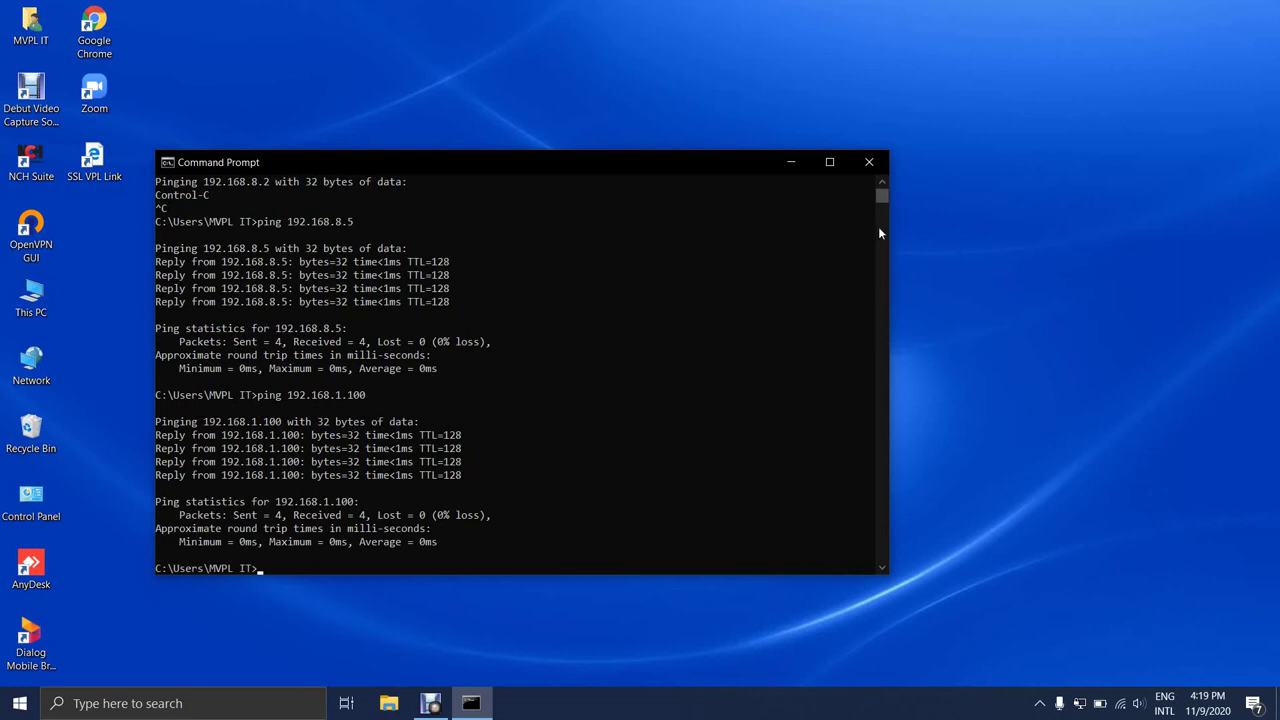
Open the Internet Protocol Version 4 (TCP/IPv4) properties of the Wi-Fi adapter through the Network and Sharing Center in Control Panel.
double_click(31, 500)
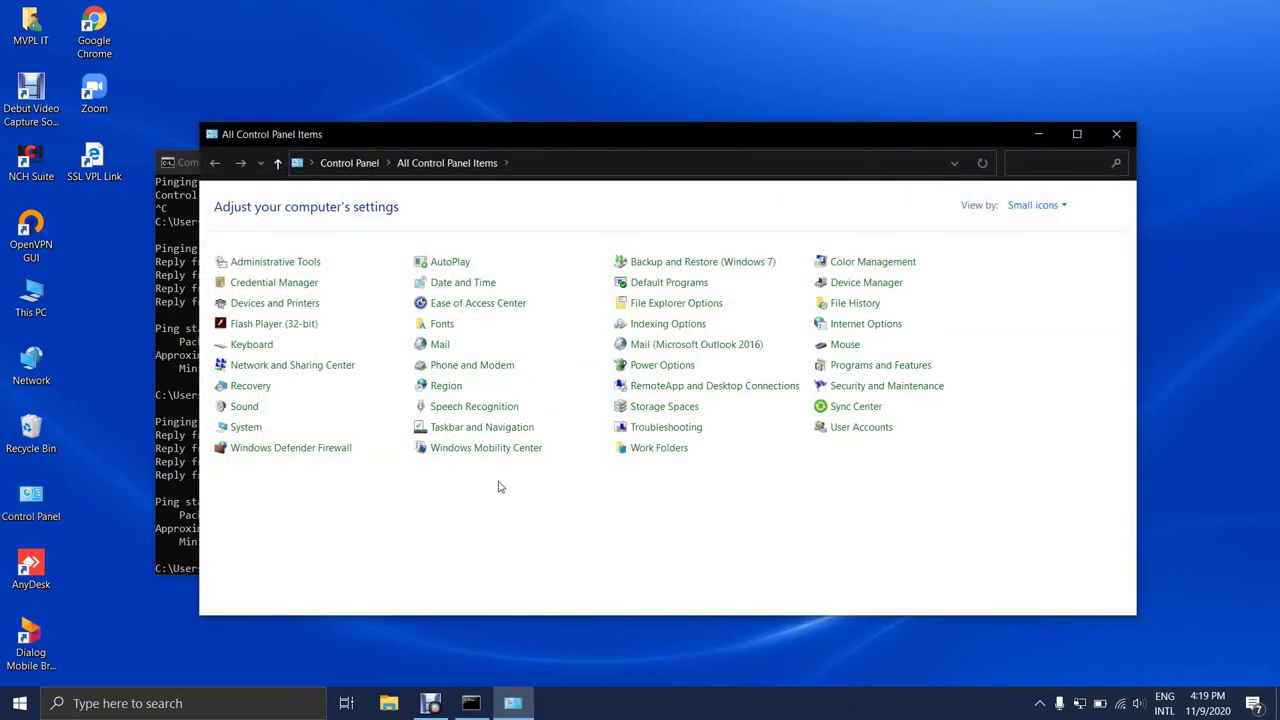
left_click(338, 368)
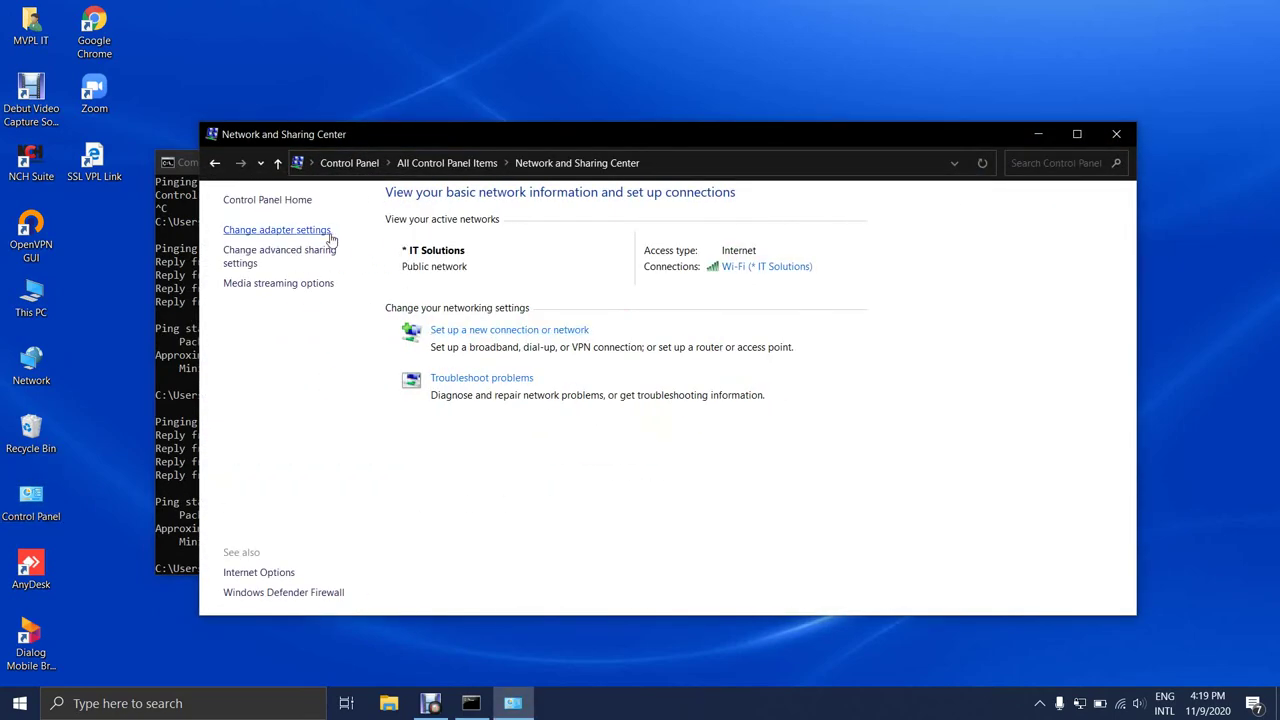
left_click(326, 236)
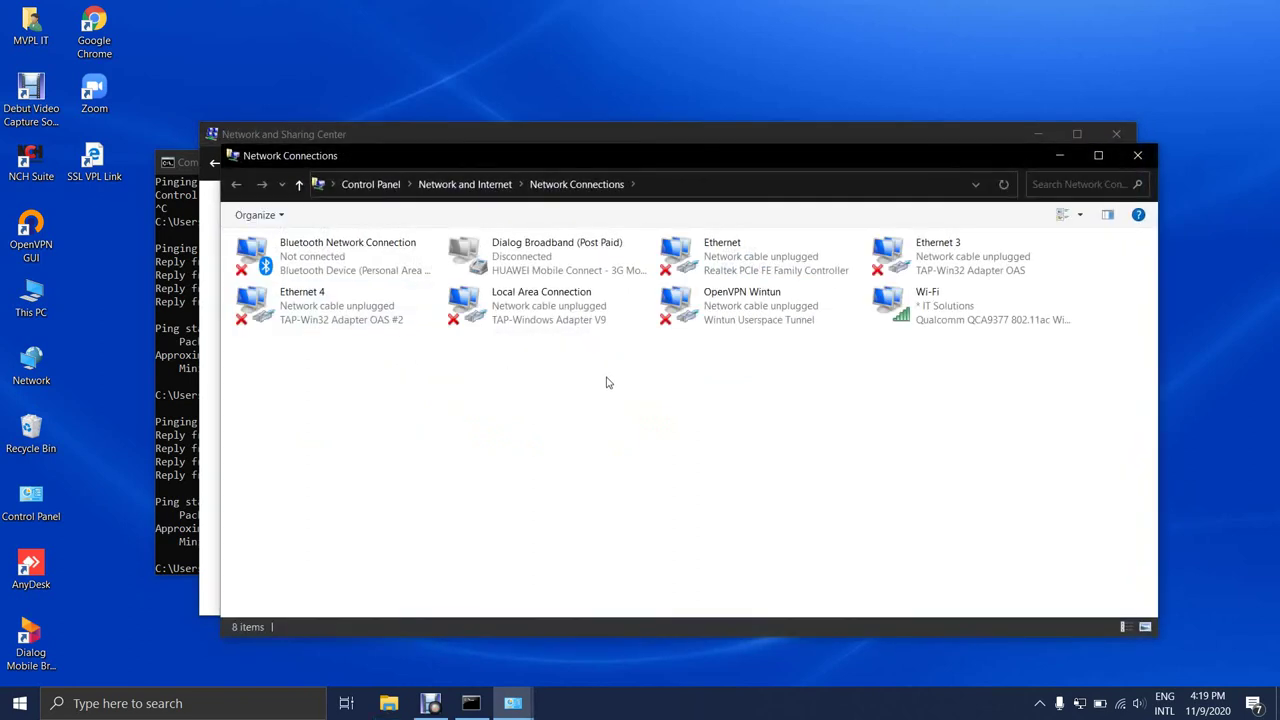
double_click(886, 305)
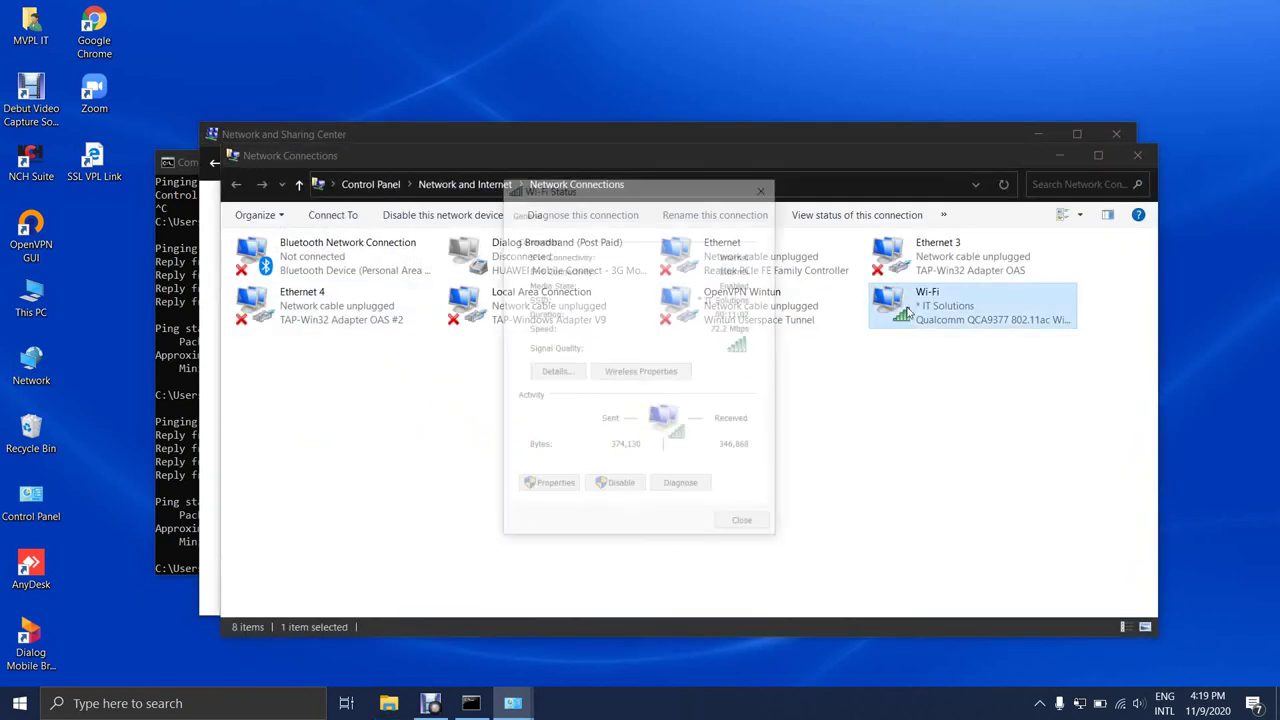
left_click(553, 487)
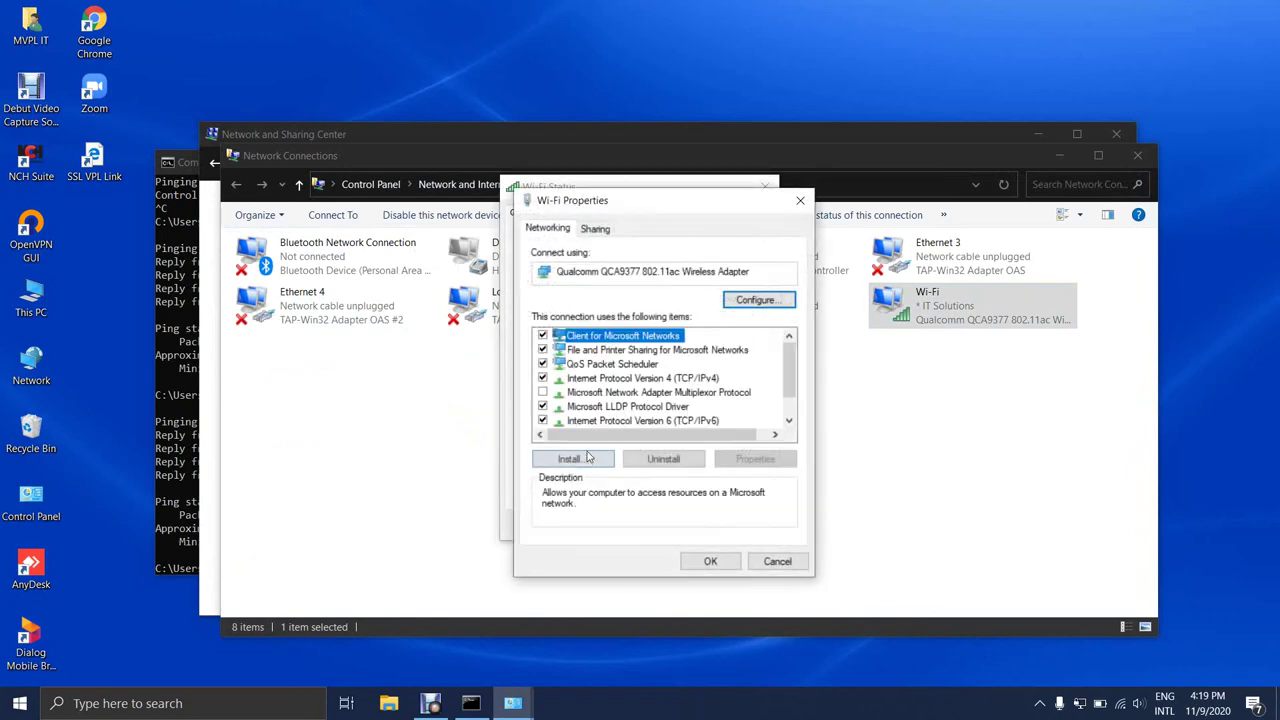
left_click(670, 379)
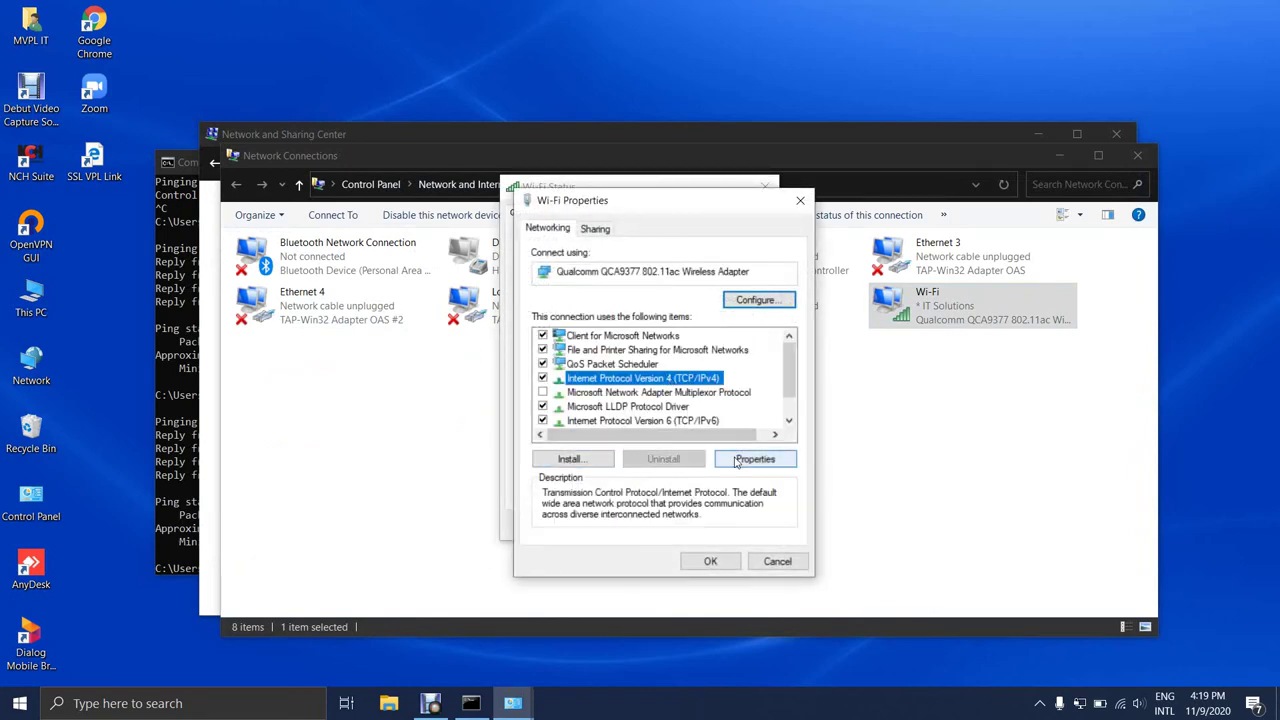
left_click(740, 458)
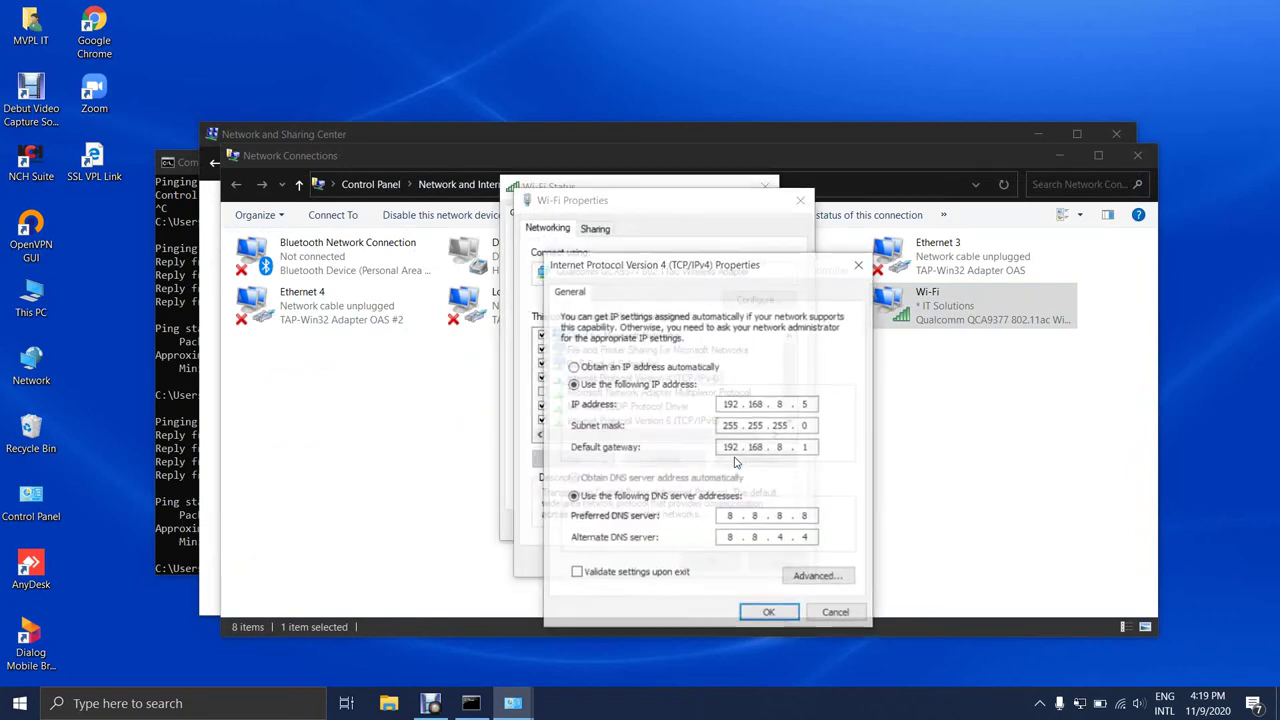
Add 192.168.200.200 as a third IP address in the advanced TCP/IP settings, apply it and close the Wi-Fi dialogs.
left_click(819, 578)
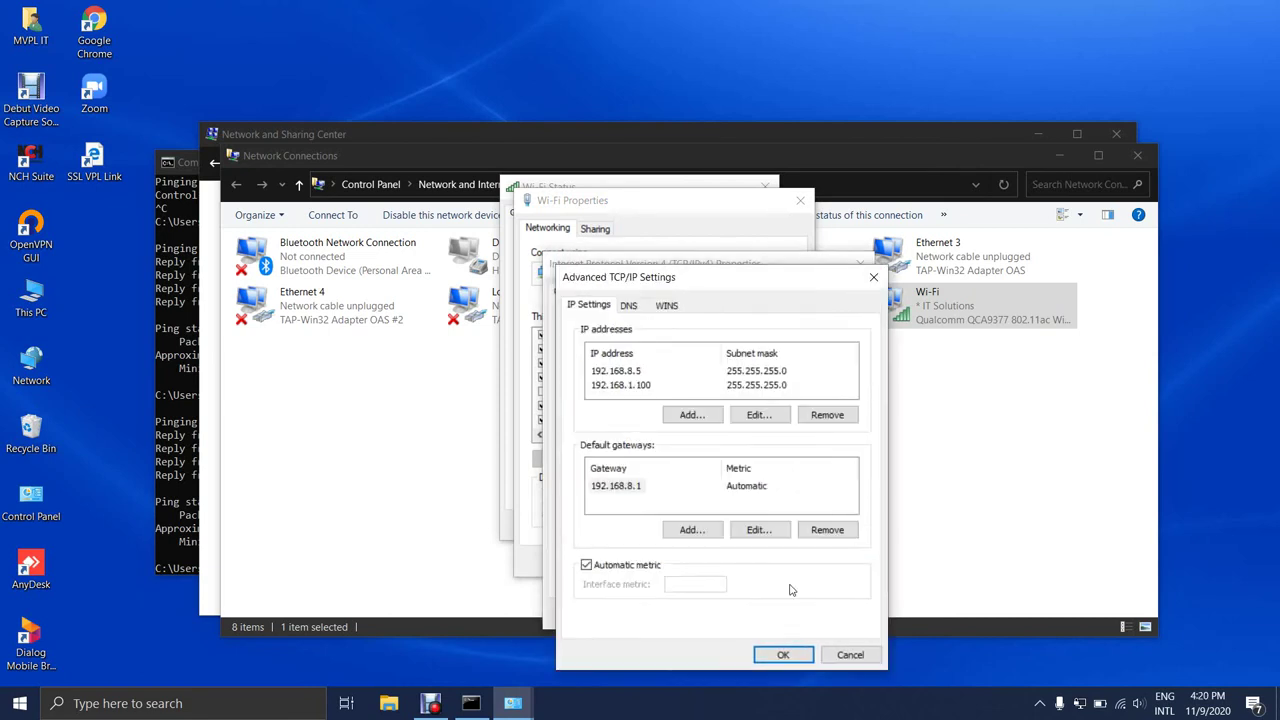
left_click(714, 419)
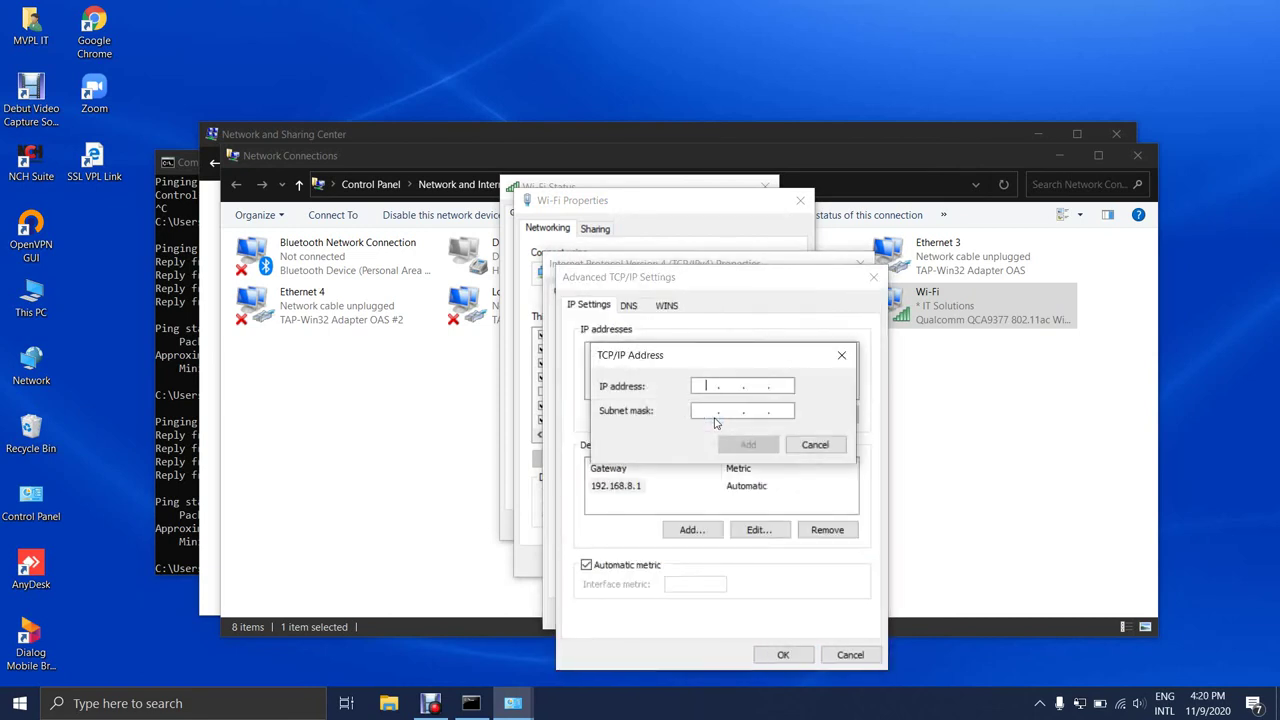
type("192 . 168 . 200 . 200")
left_click(757, 445)
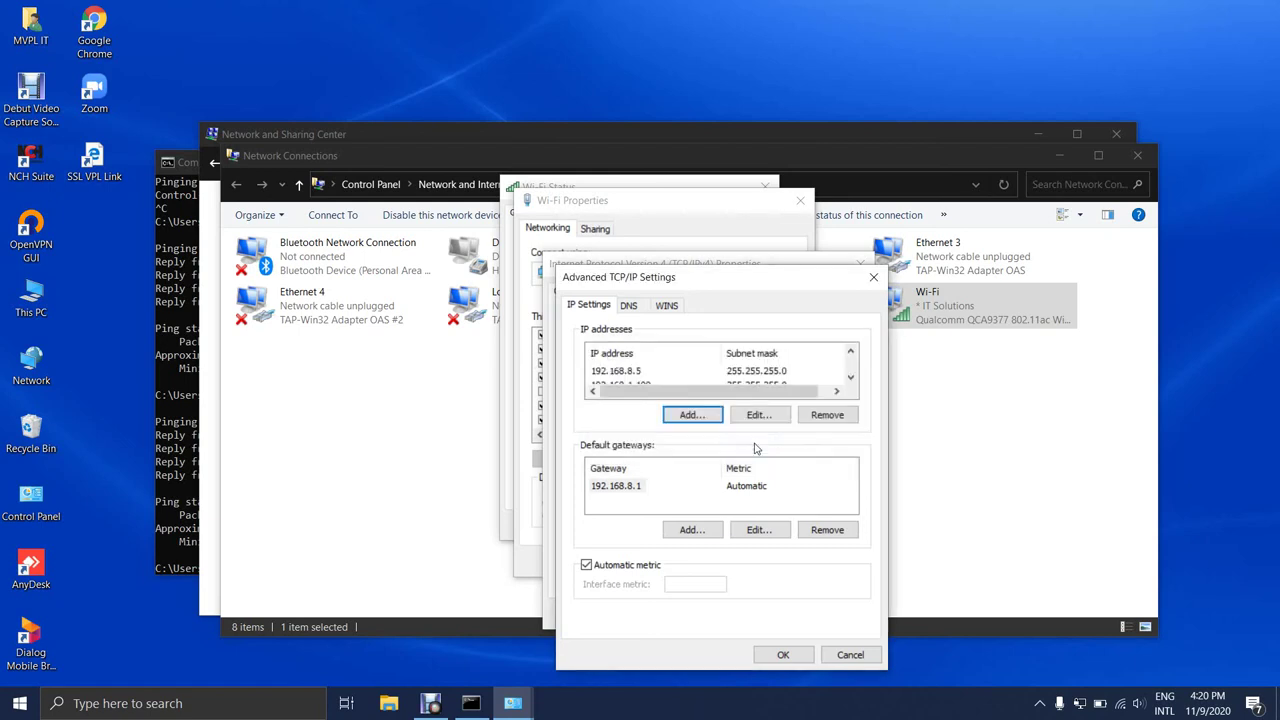
left_click(783, 654)
left_click(766, 614)
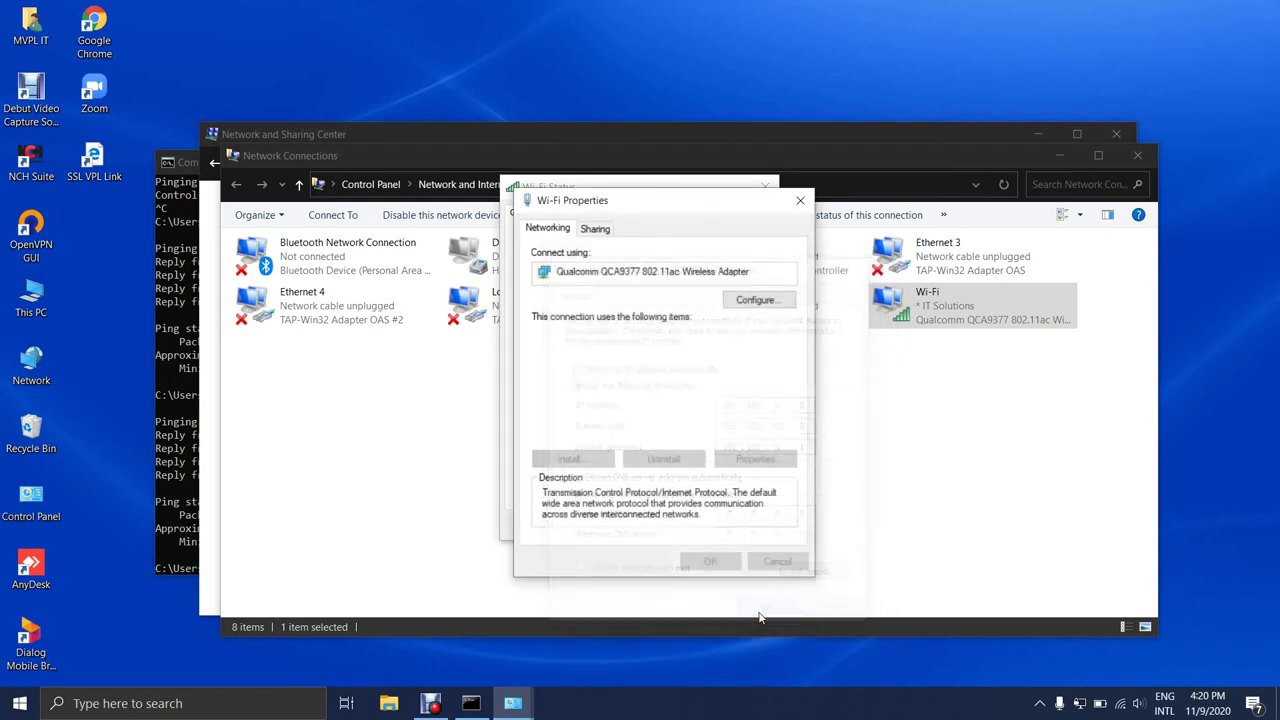
left_click(711, 562)
left_click(737, 525)
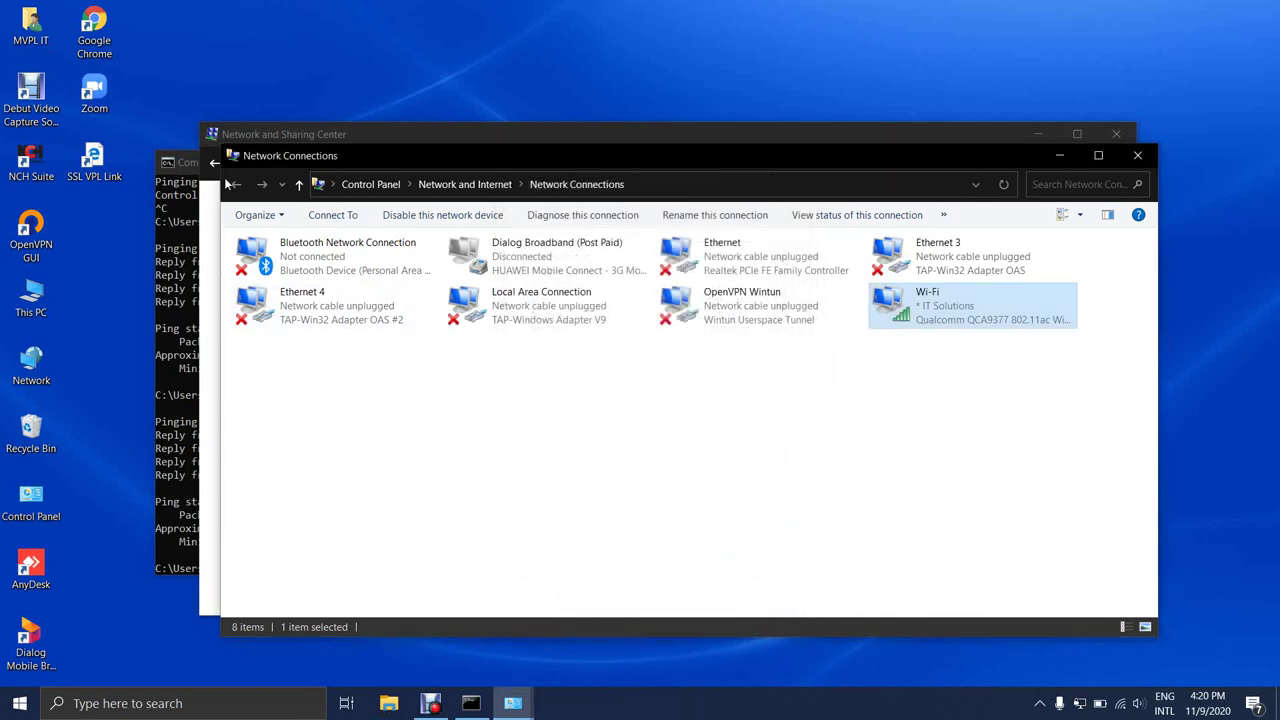
Return to Command Prompt and ping the added address 192.168.200.200.
left_click(184, 164)
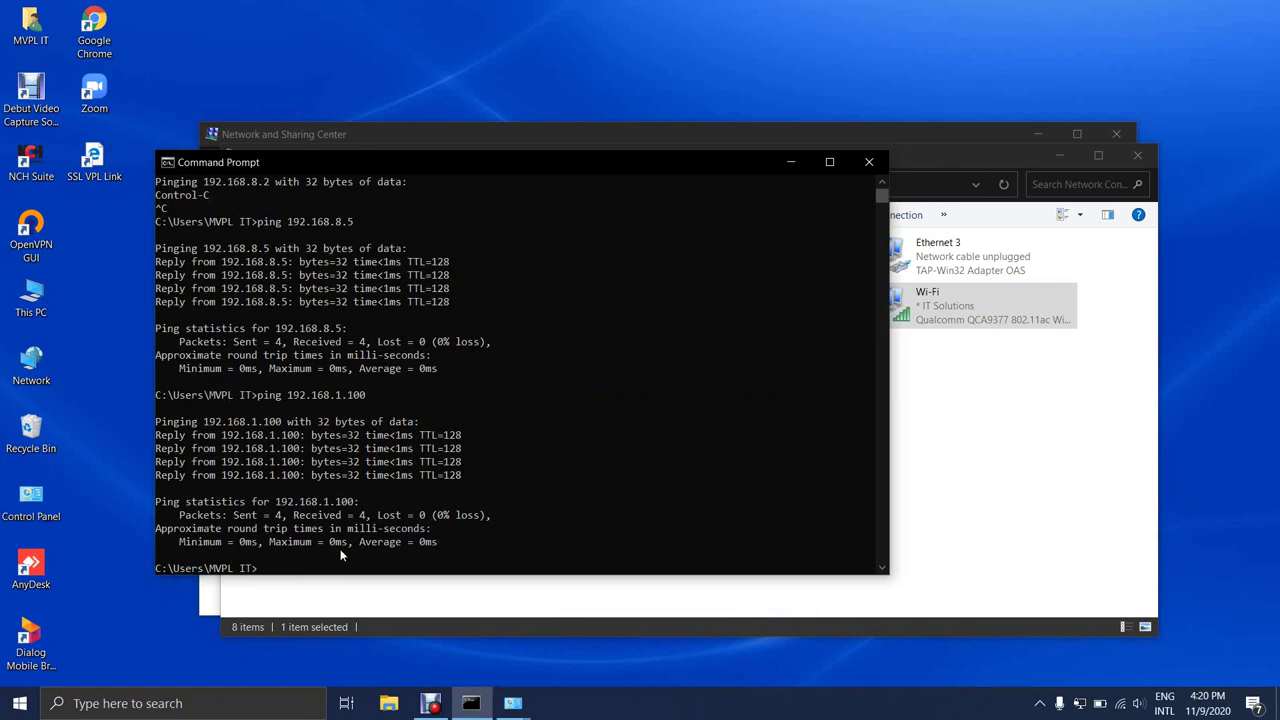
type("ping 192.168.200.200")
key("Return")
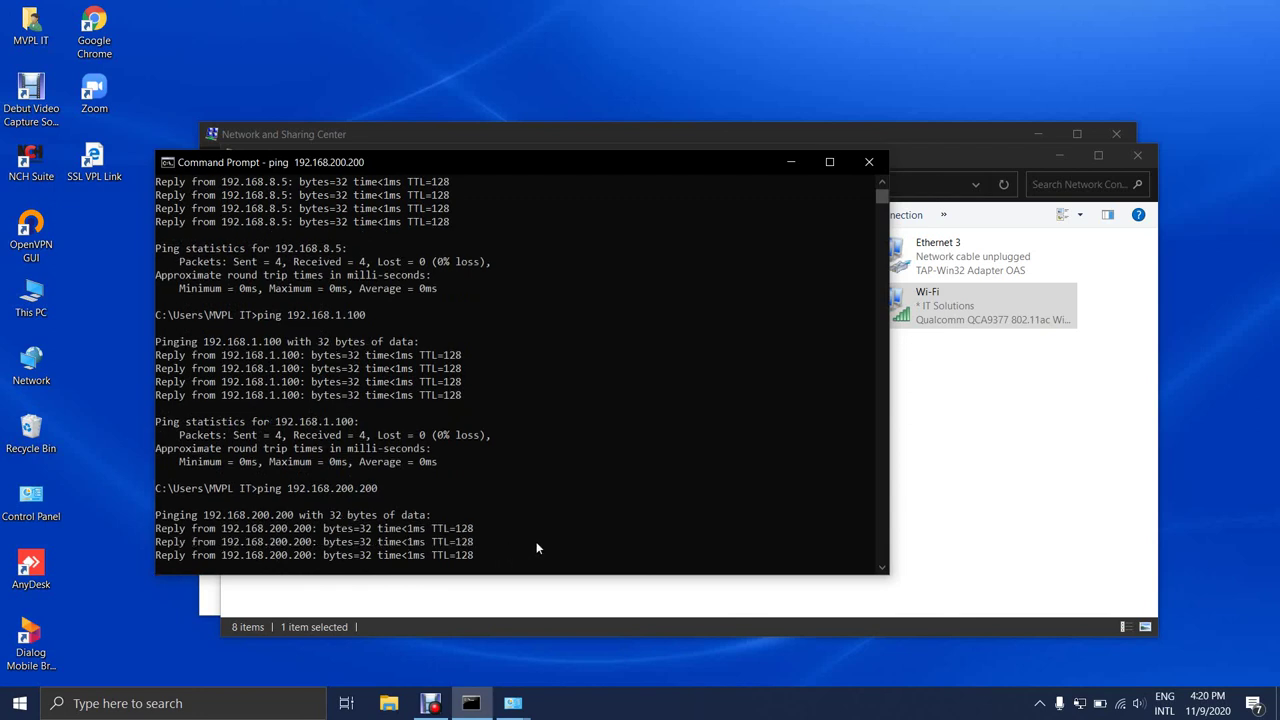
Close Command Prompt and the network settings windows, and refresh the desktop.
left_click(868, 162)
left_click(1137, 155)
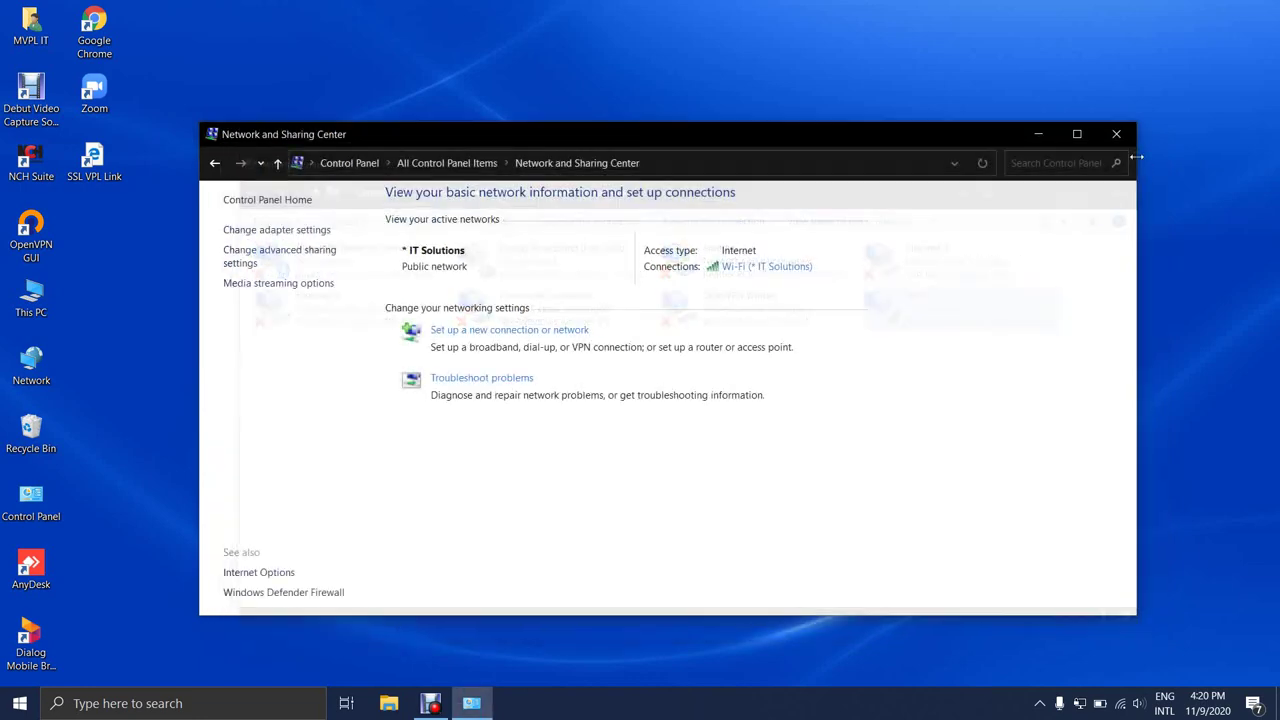
left_click(1120, 137)
right_click(689, 384)
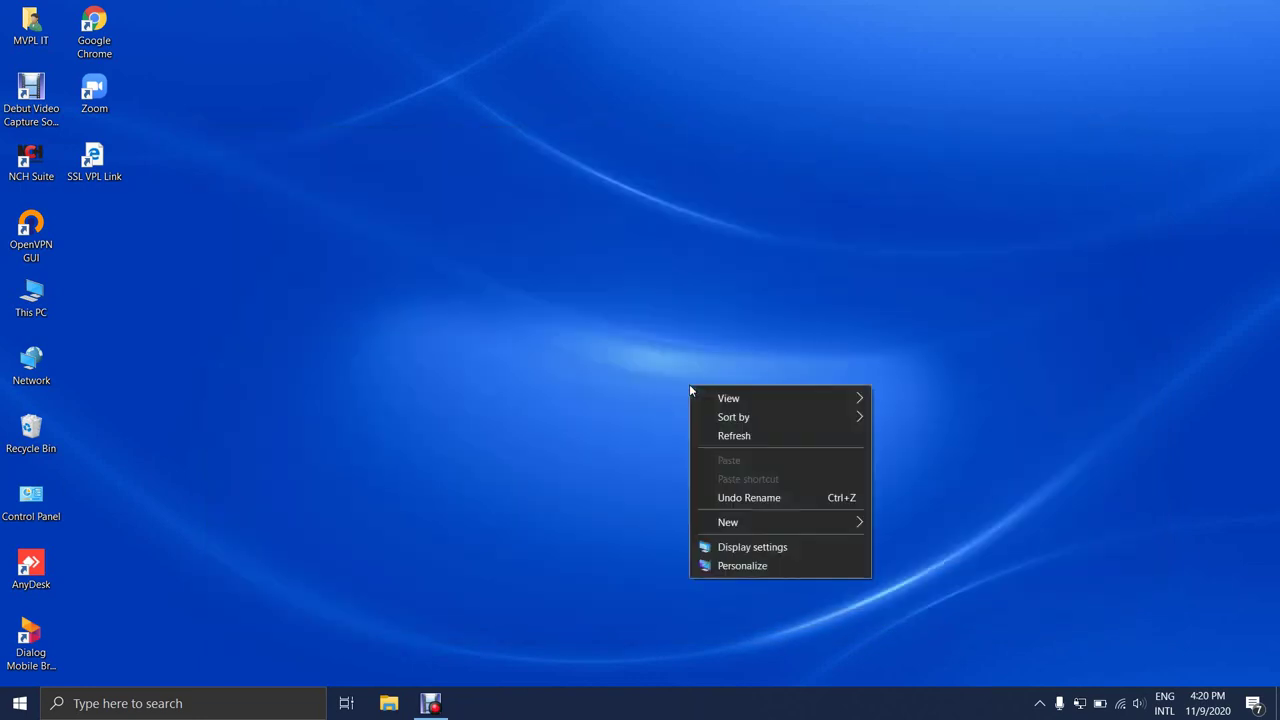
left_click(716, 433)
left_click(430, 703)
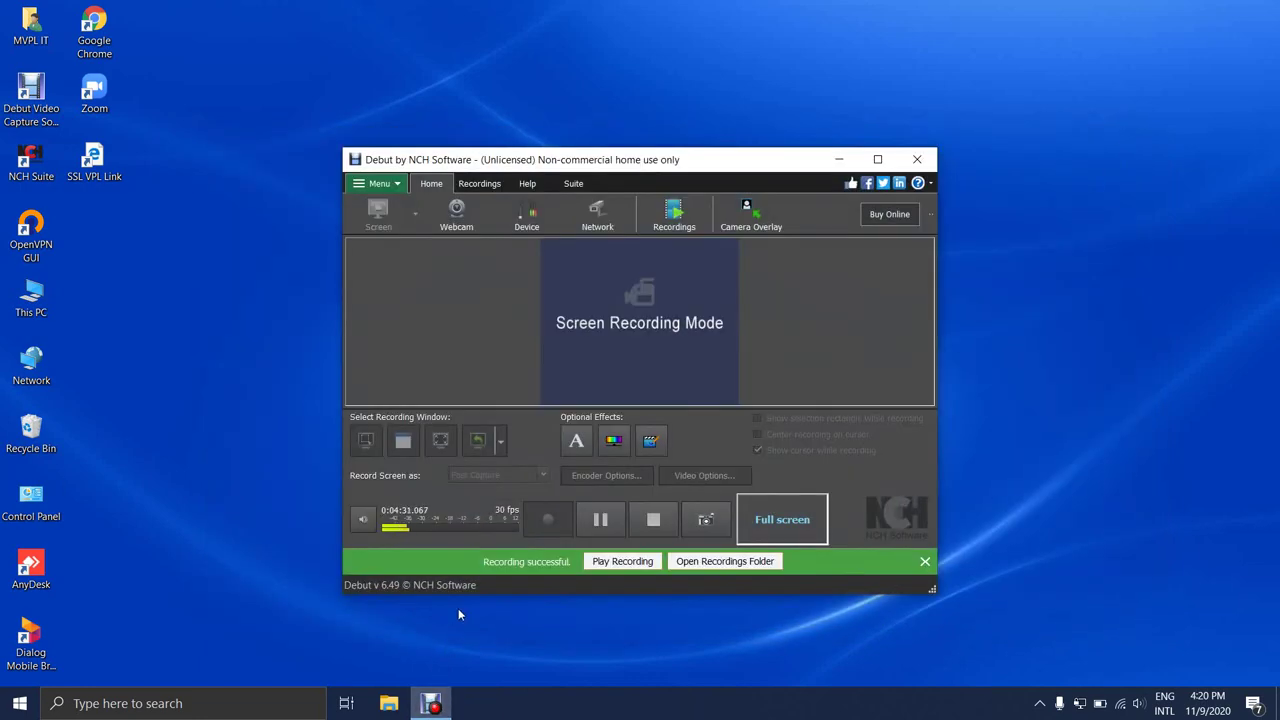